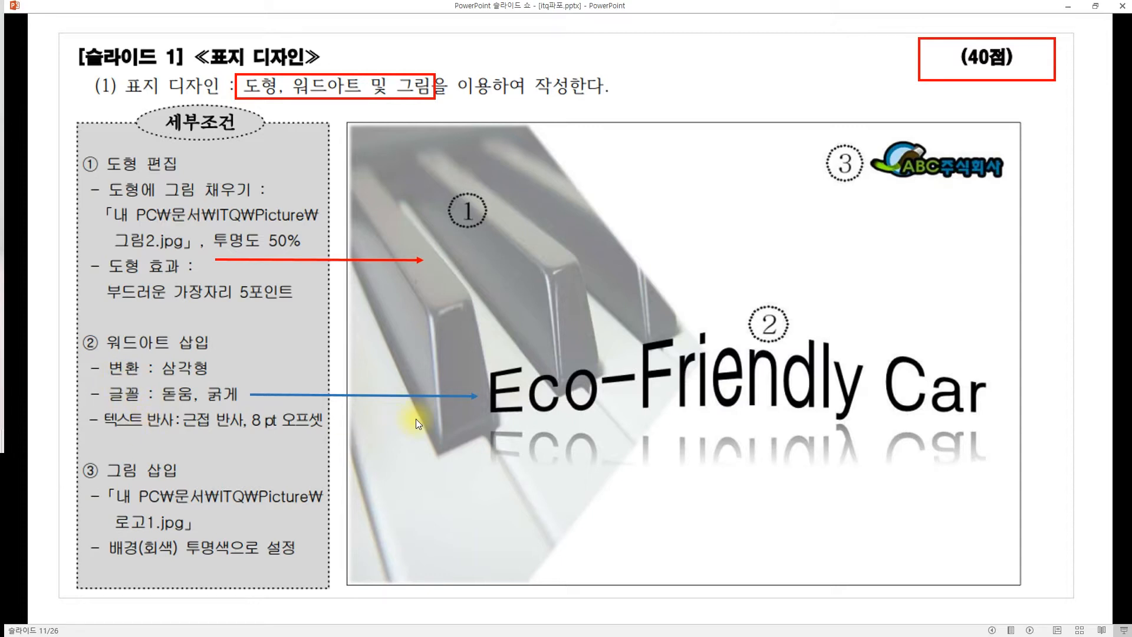
- Review the slide 1 cover design requirements in the exam slide show against the blank title slide of the working presentation
left_click(234, 523)
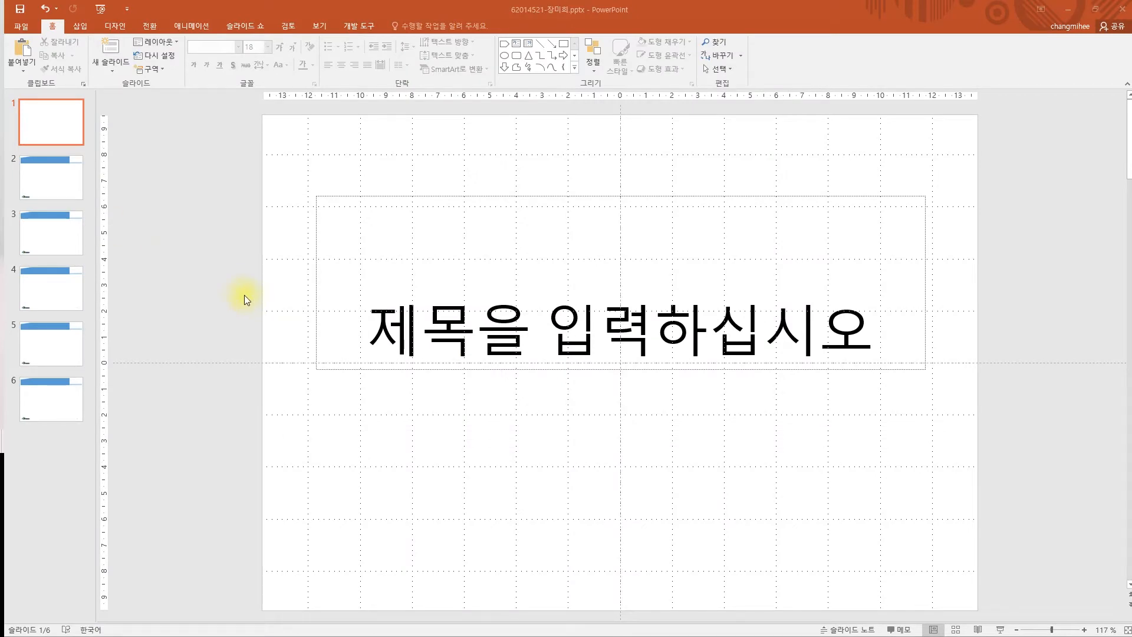
left_click(49, 120)
mouse_move(318, 414)
left_mouse_down()
mouse_move(488, 470)
mouse_move(930, 477)
left_mouse_up()
key("alt+Tab")
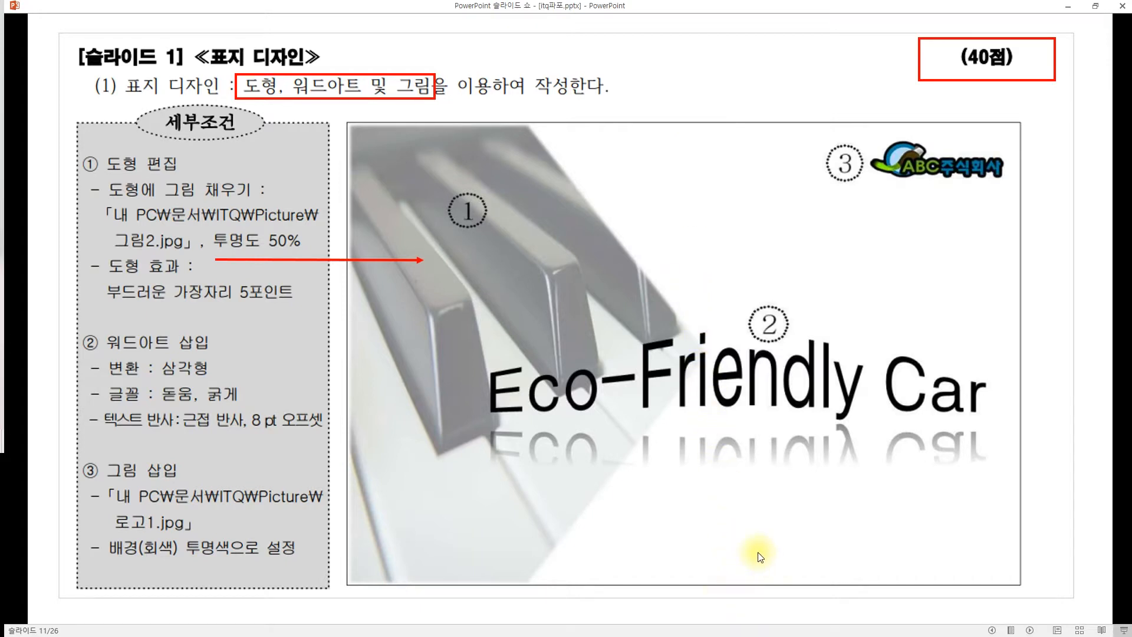
key("alt+Tab")
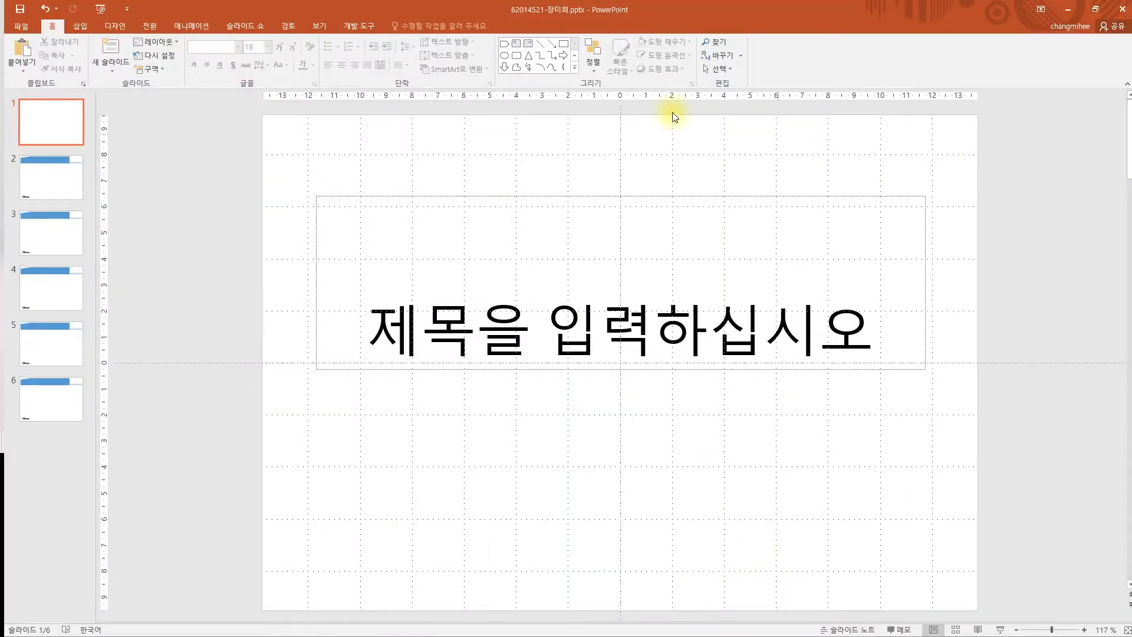
- Draw a pentagon block arrow spanning the full height of slide 1, from its left edge to about 2 cm past the center
left_click(58, 34)
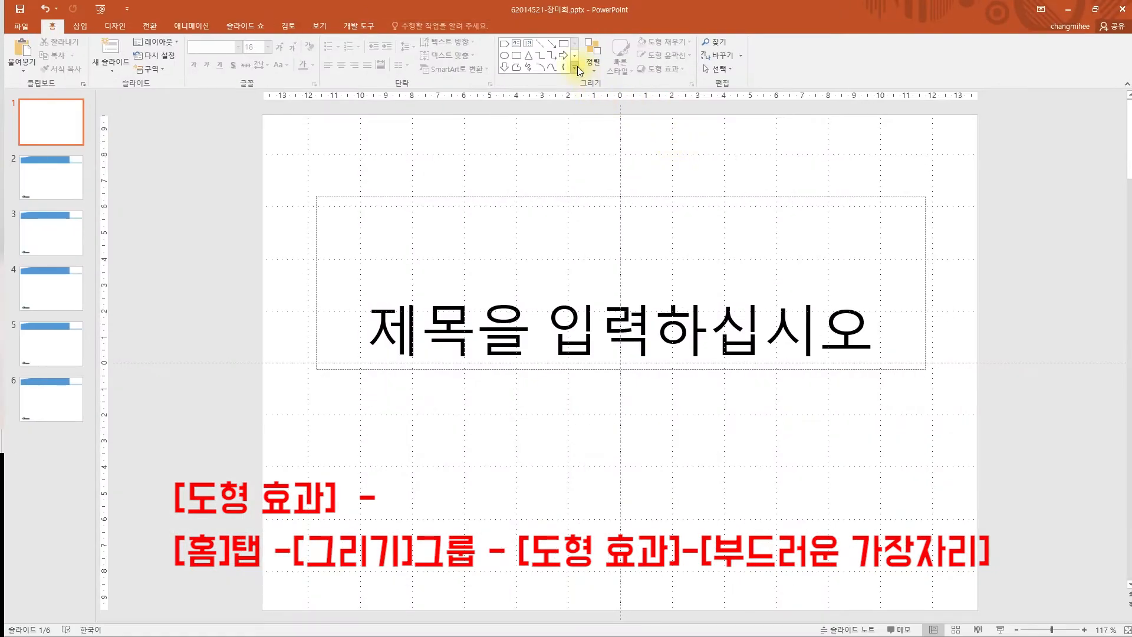
left_click(377, 135)
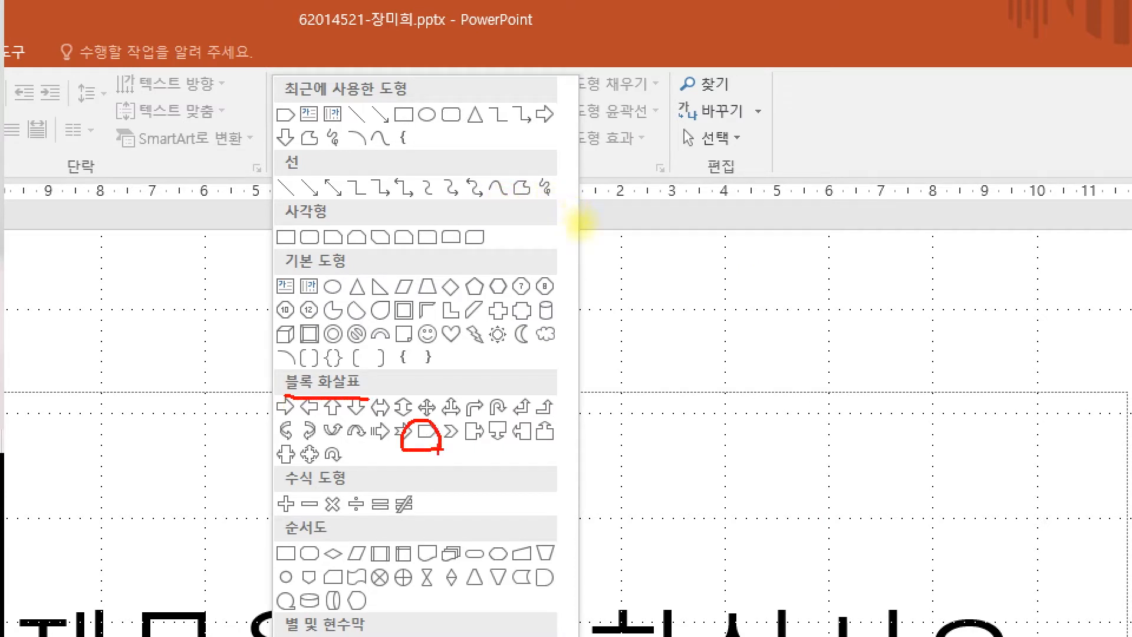
key("Escape")
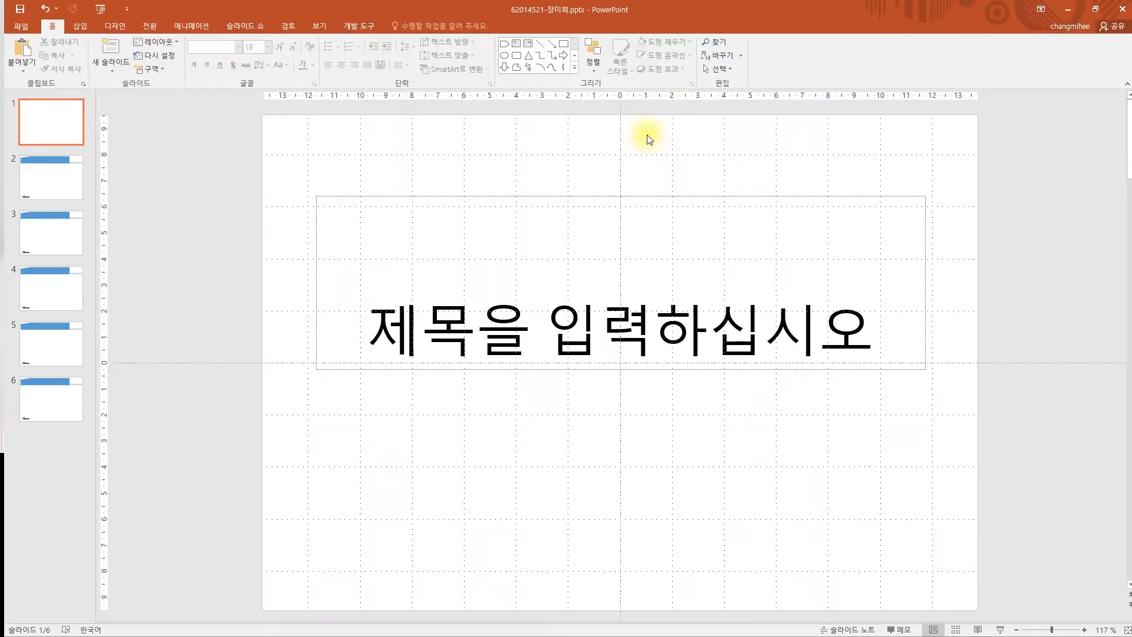
left_click(575, 67)
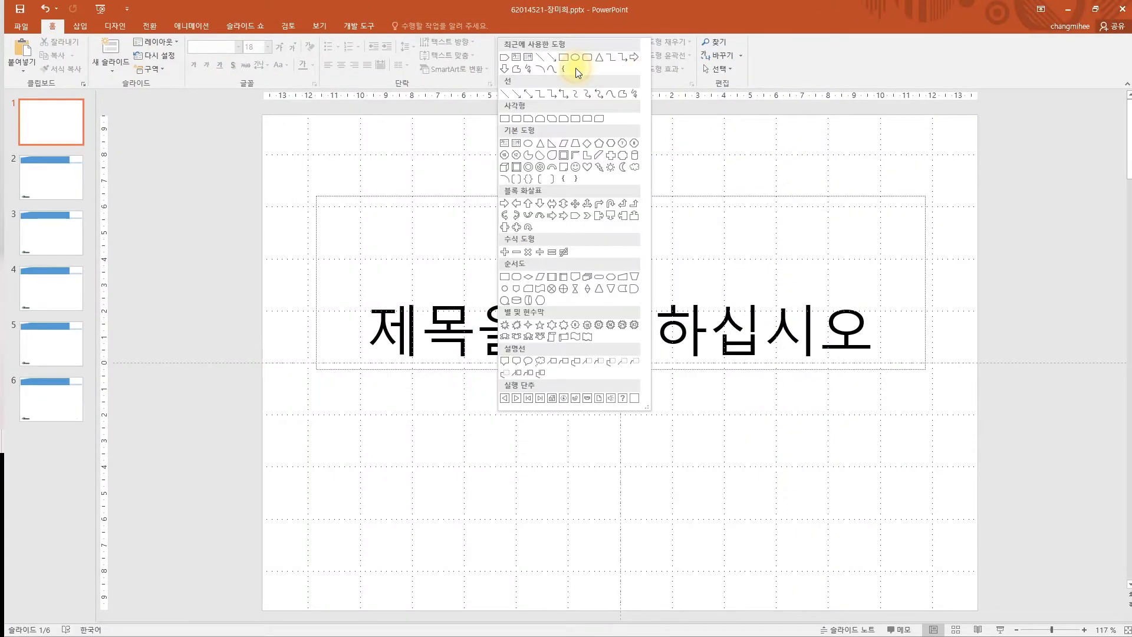
left_click(572, 217)
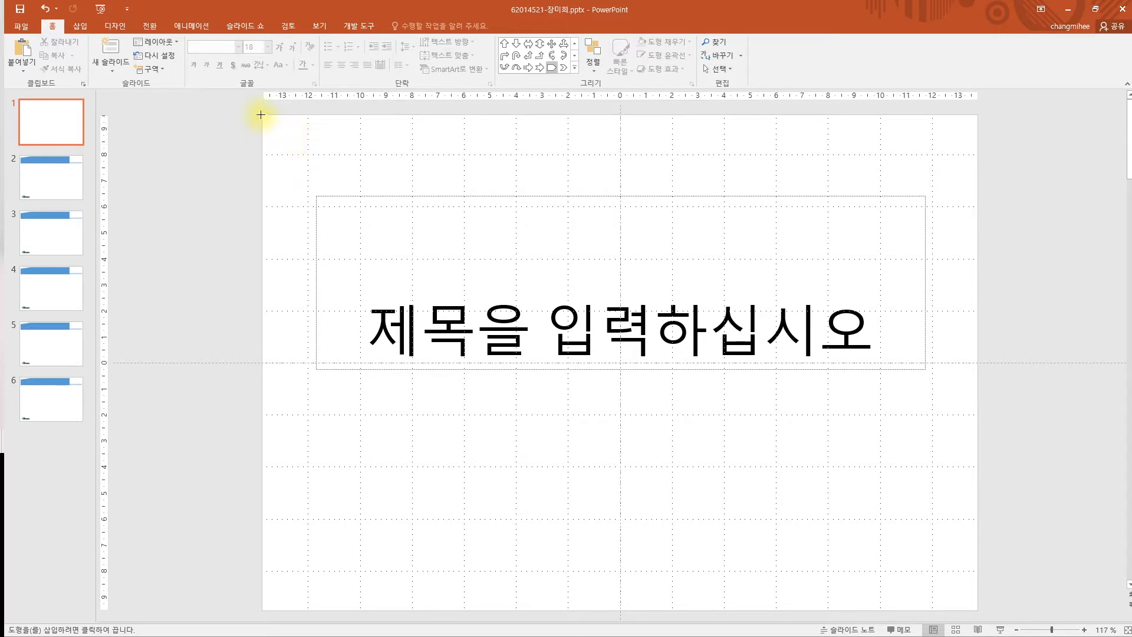
mouse_move(262, 114)
left_mouse_down()
mouse_move(578, 533)
mouse_move(643, 593)
mouse_move(678, 589)
mouse_move(672, 610)
left_mouse_up()
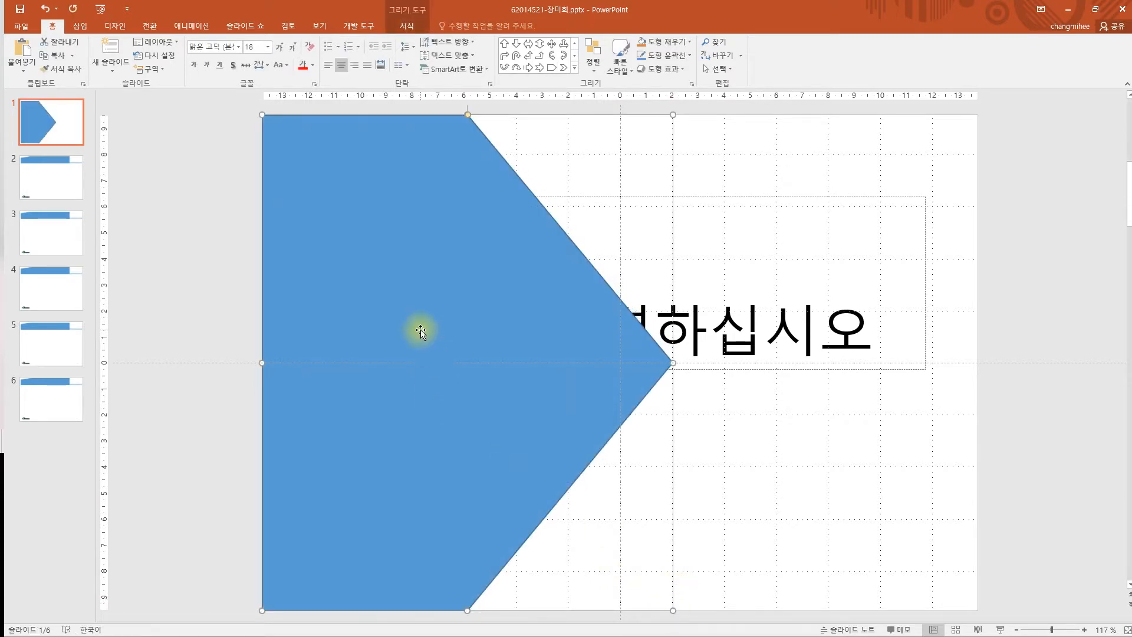
key("alt+Tab")
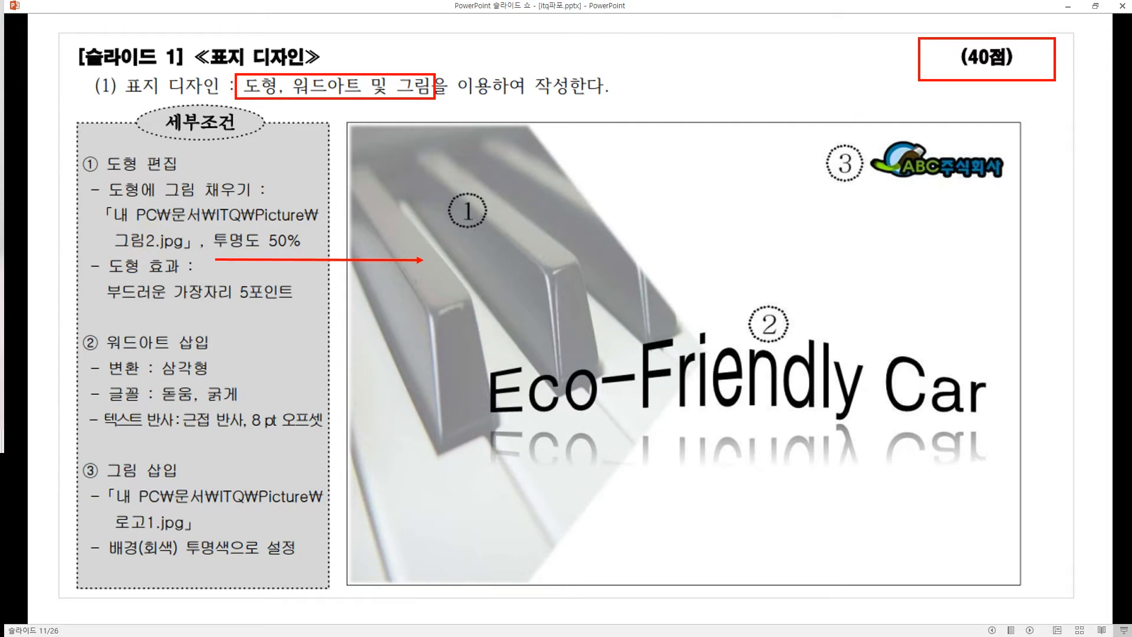
key("alt+Tab")
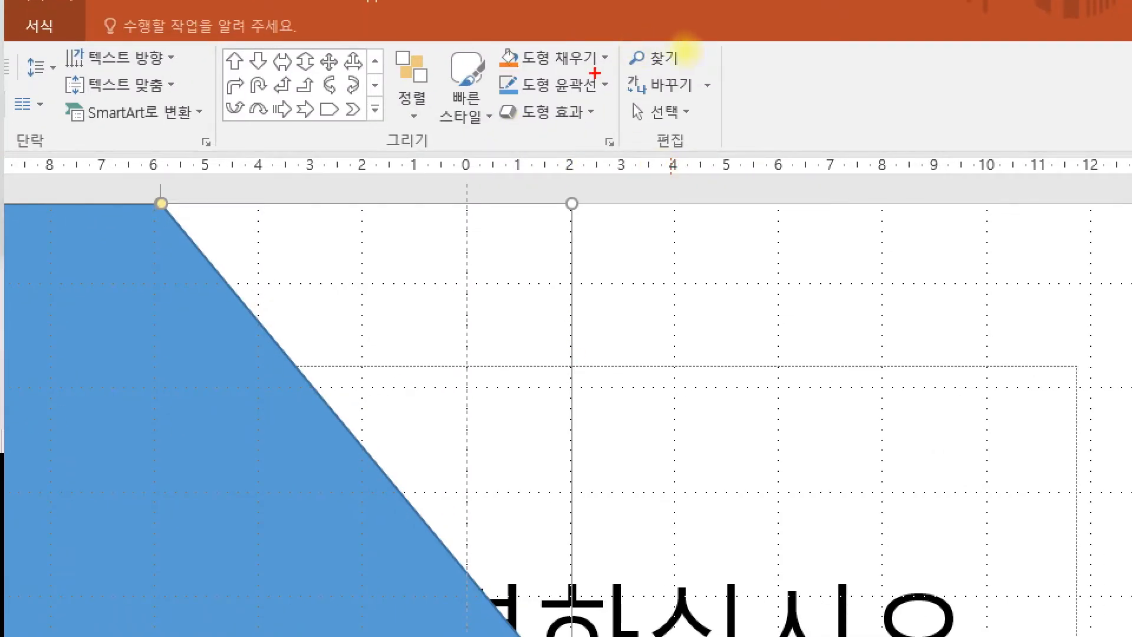
left_click_drag(524, 73, 591, 81)
left_click_drag(506, 108, 597, 116)
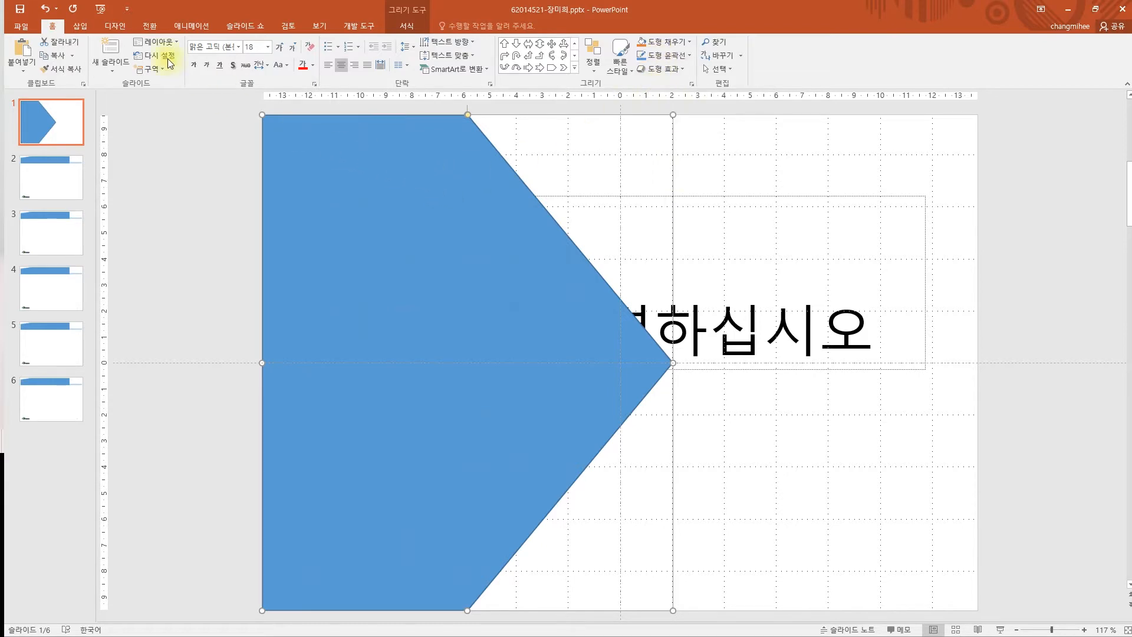
left_click(395, 27)
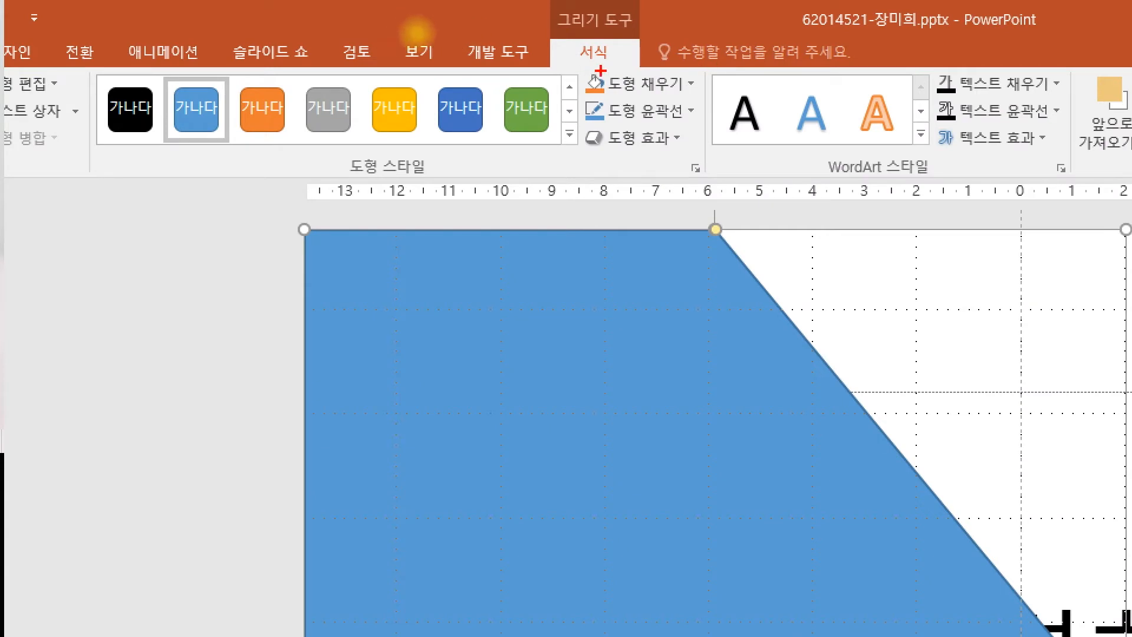
mouse_move(626, 68)
left_mouse_down()
mouse_move(575, 63)
mouse_move(612, 83)
left_mouse_up()
mouse_move(493, 288)
left_mouse_down()
mouse_move(584, 289)
mouse_move(611, 264)
left_mouse_up()
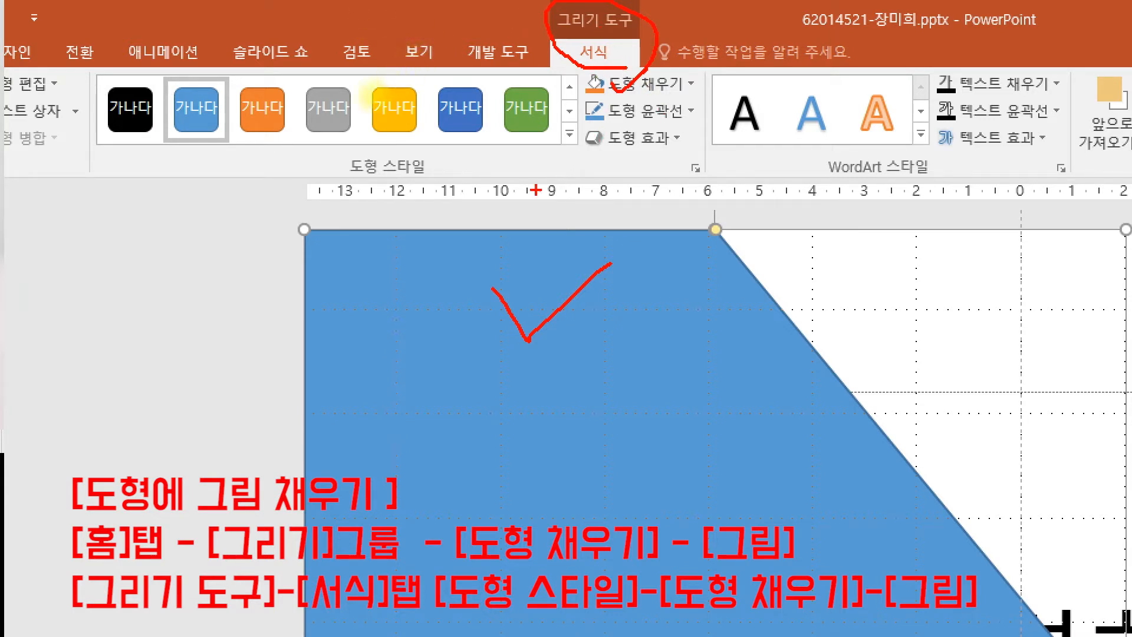
left_click_drag(342, 180, 447, 183)
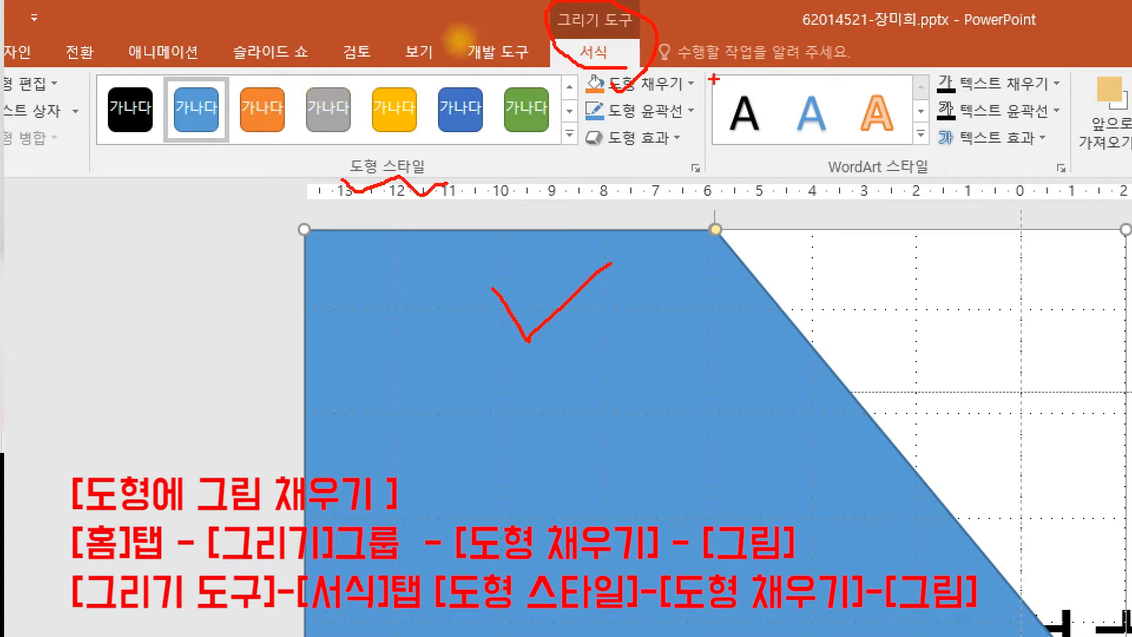
left_click_drag(648, 99, 682, 95)
mouse_move(641, 127)
left_mouse_down()
mouse_move(690, 126)
mouse_move(667, 147)
left_mouse_up()
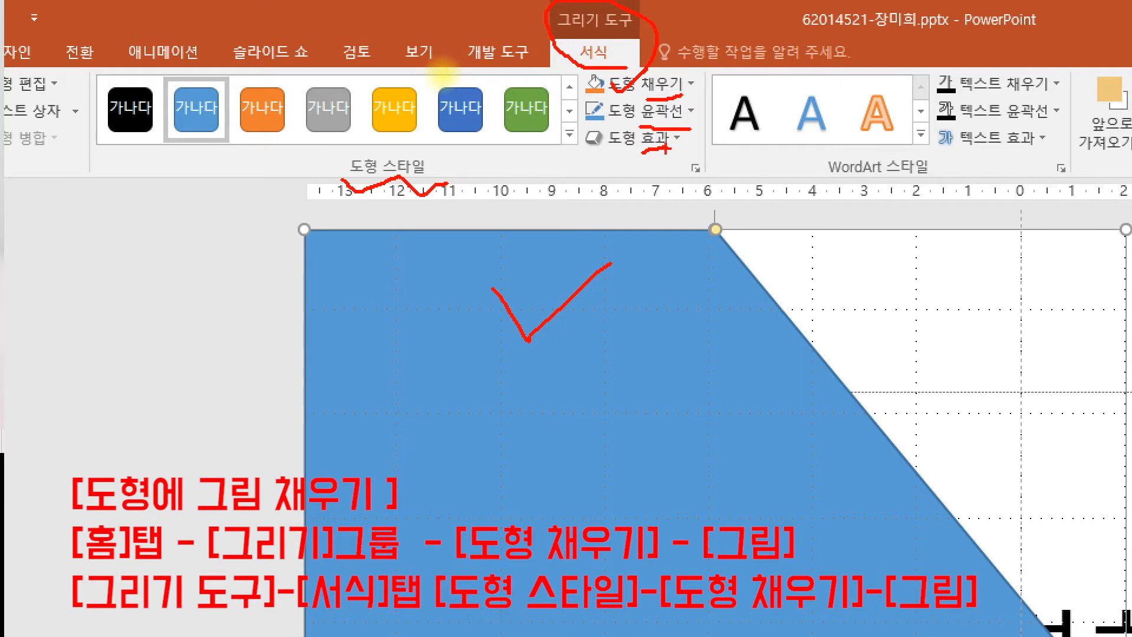
key("Escape")
left_click(54, 29)
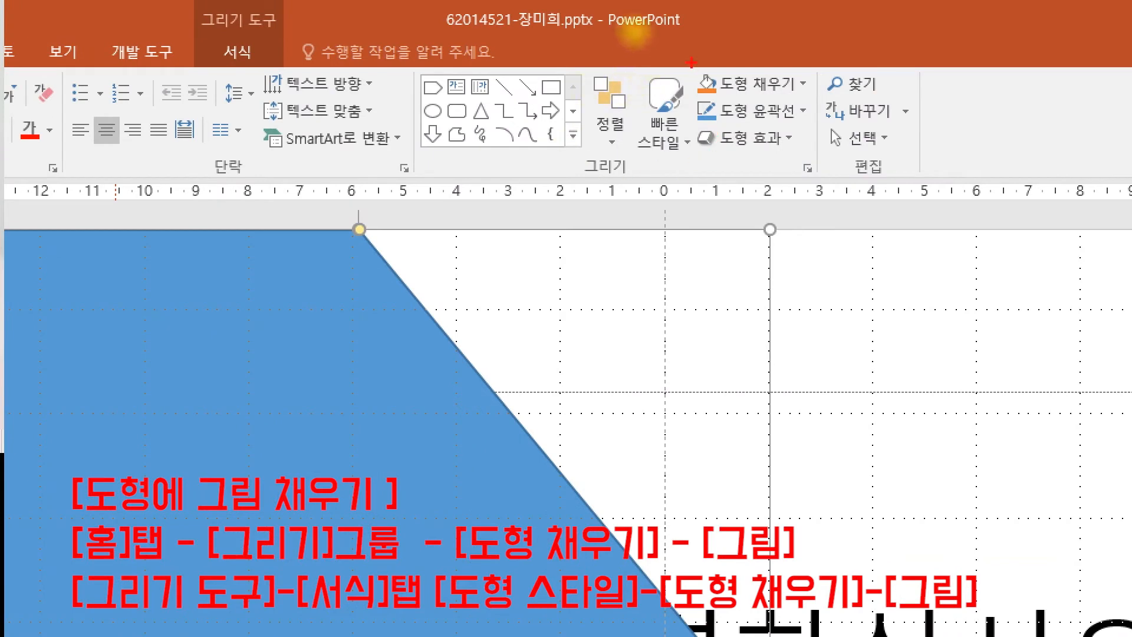
mouse_move(688, 62)
left_mouse_down()
mouse_move(599, 65)
mouse_move(513, 159)
mouse_move(823, 170)
mouse_move(654, 60)
left_mouse_up()
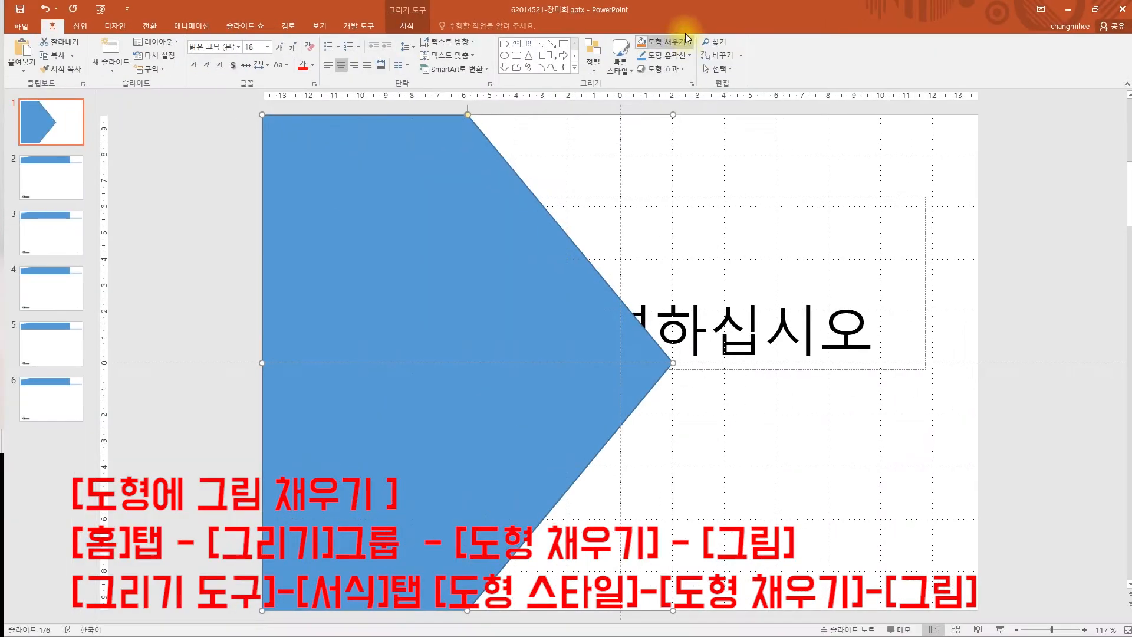
- Fill the pentagon arrow shape with the picture 그림2.jpg from the ITQ\Picture folder in Documents
left_click(688, 40)
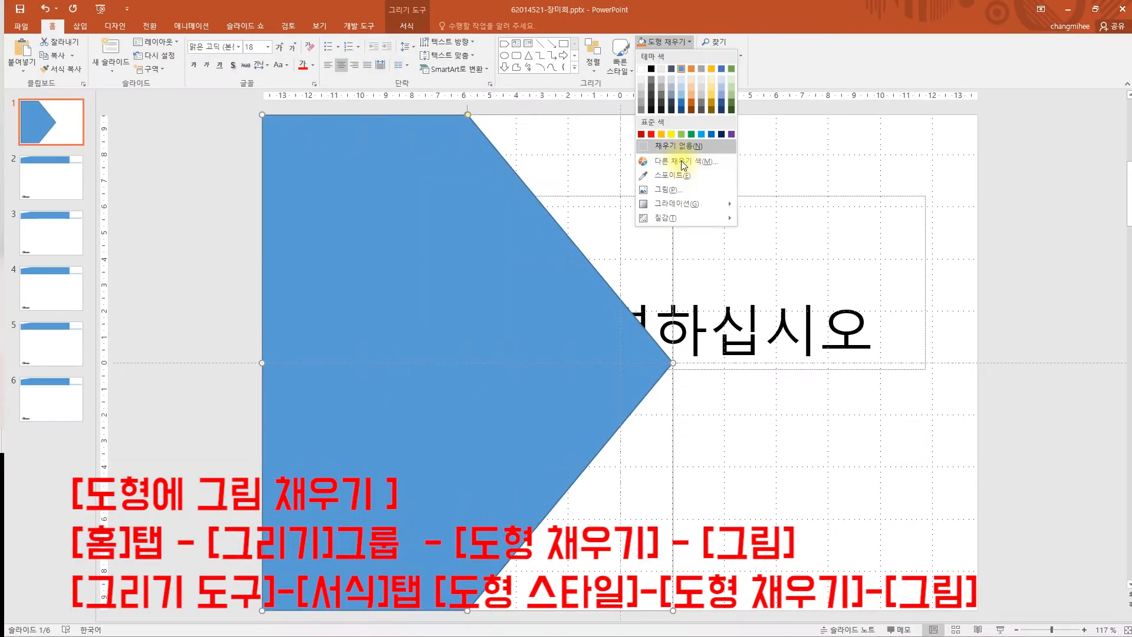
left_click(684, 193)
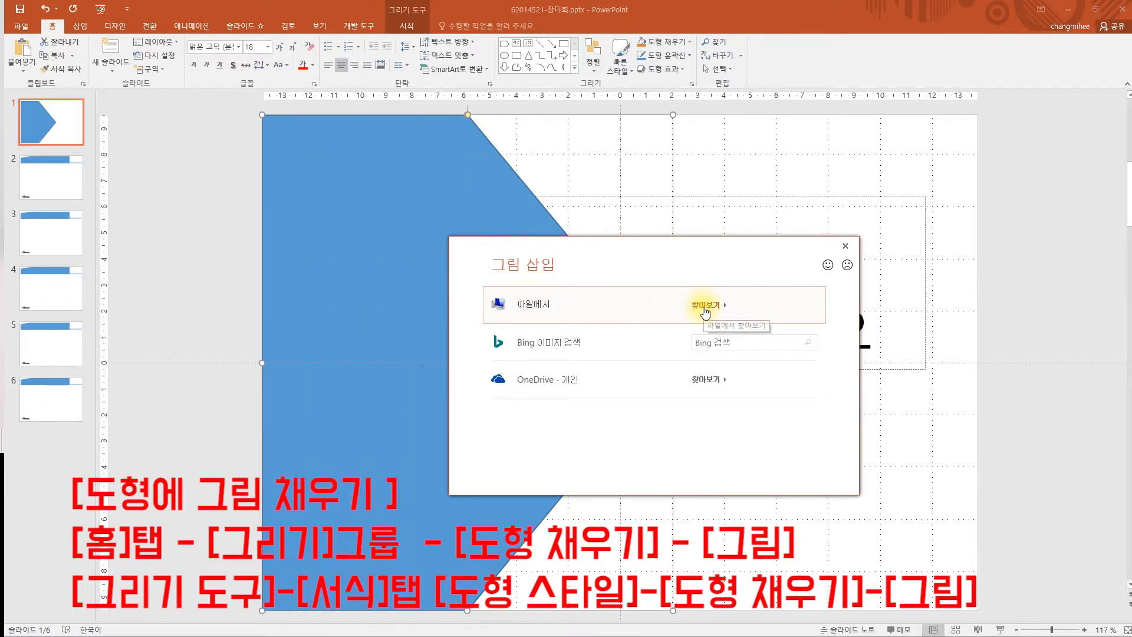
left_click(705, 305)
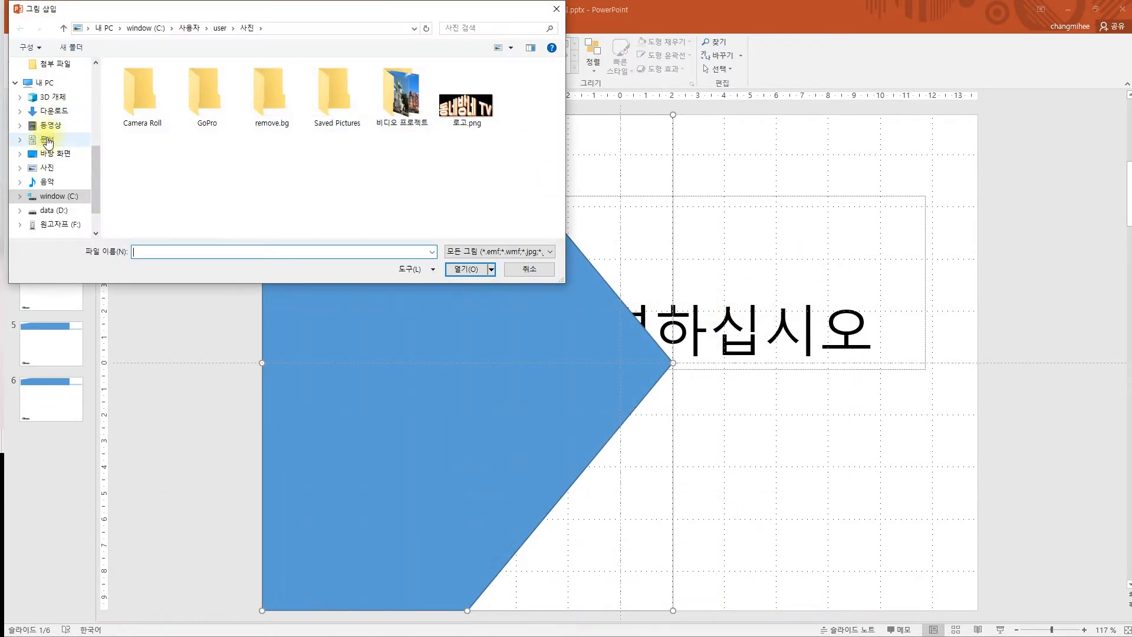
left_click(44, 140)
double_click(141, 153)
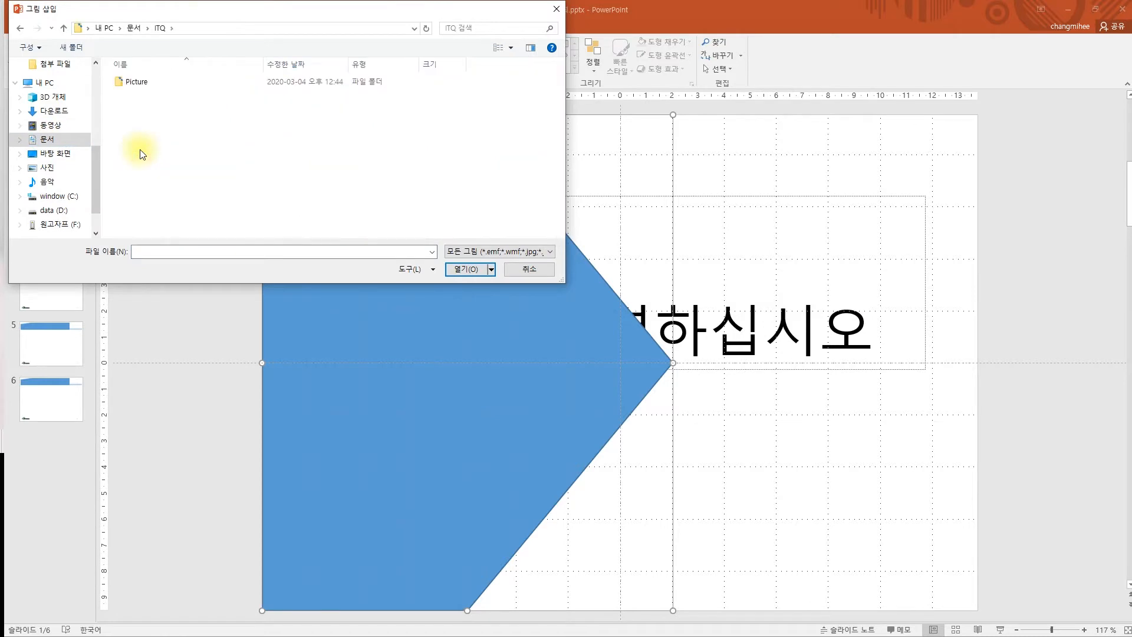
double_click(139, 79)
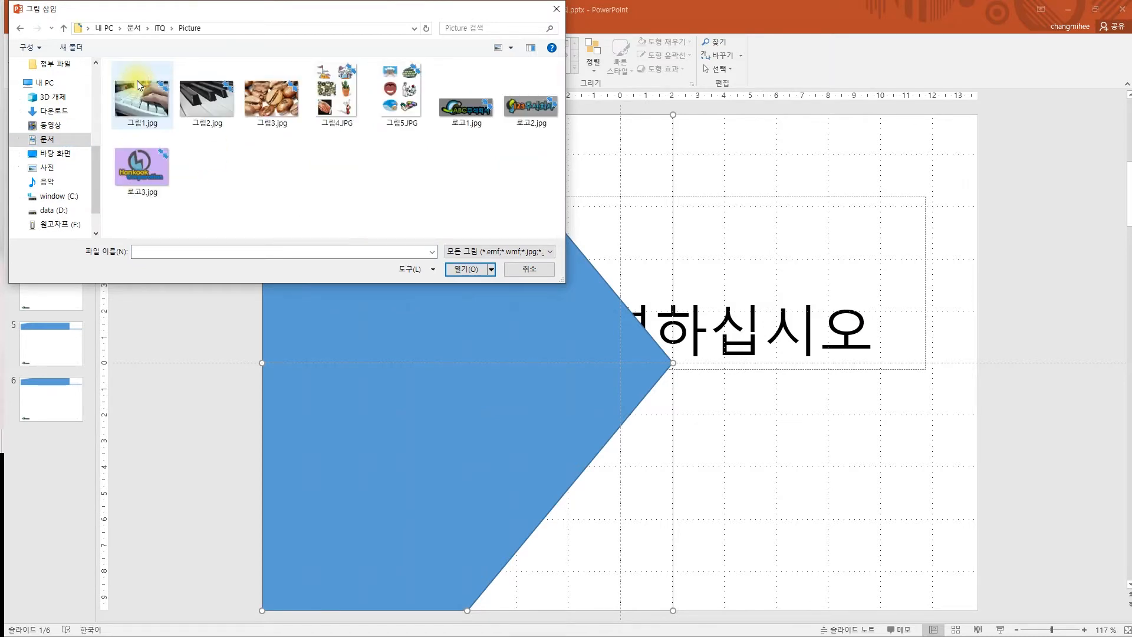
left_click(206, 99)
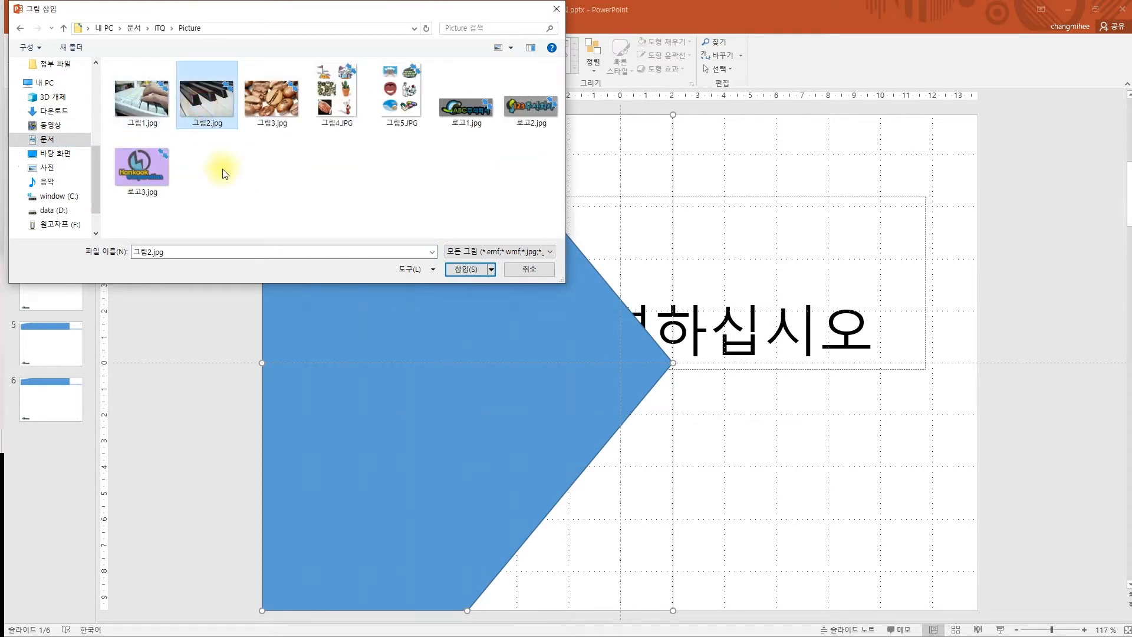
double_click(201, 93)
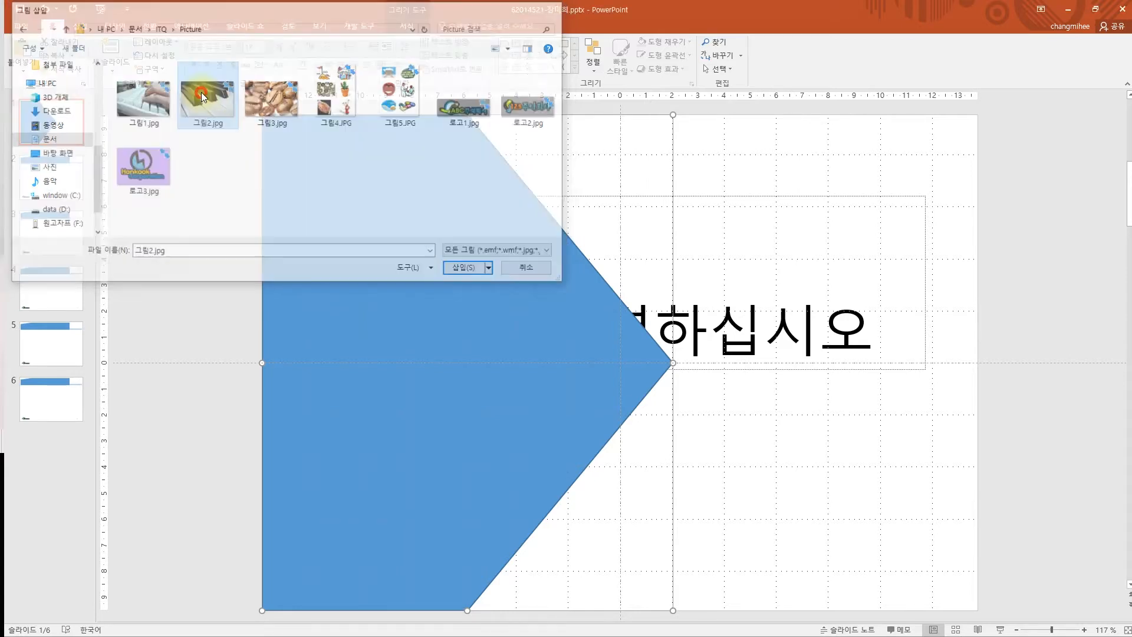
- Check the shape effect requirement in the exam slide show and apply 5-point soft edges to the picture-filled arrow shape
key("alt")
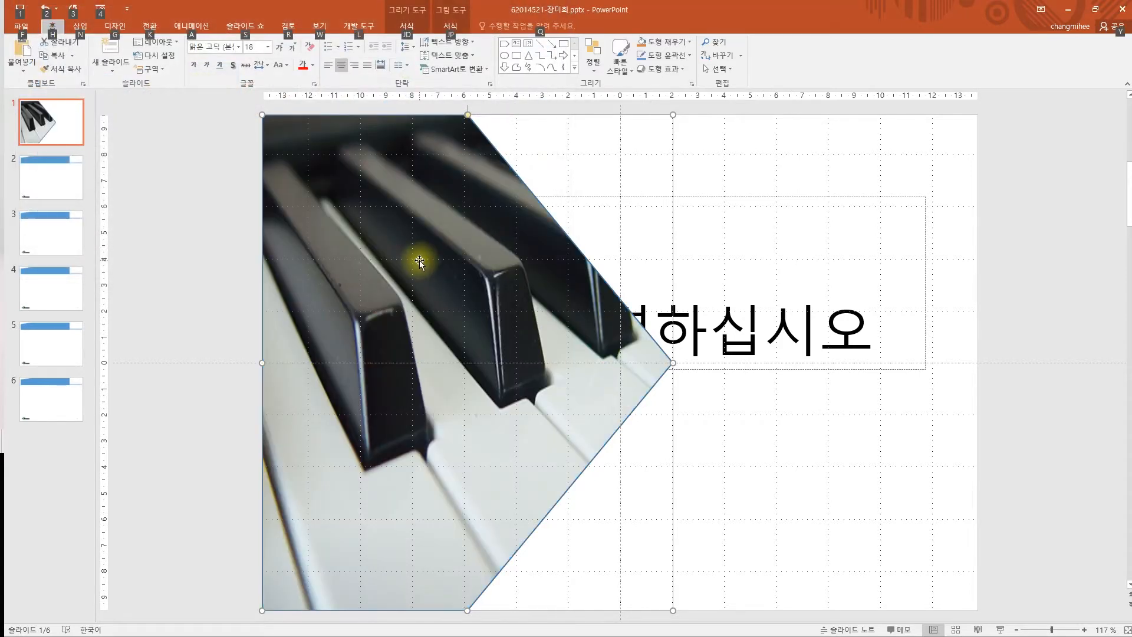
key("alt+Tab")
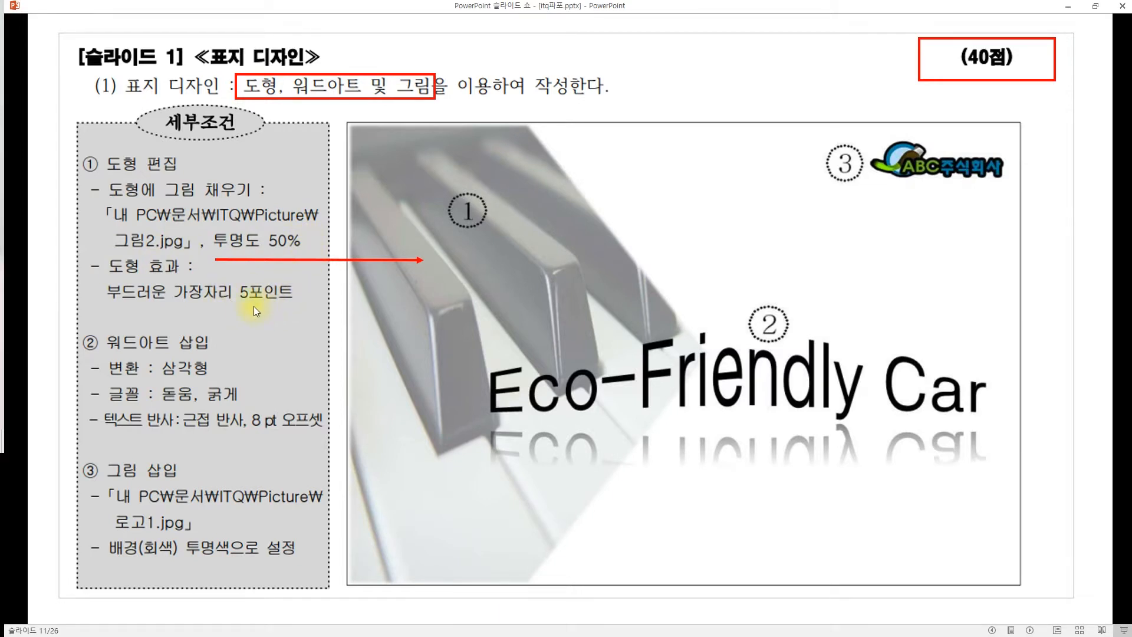
key("alt+Tab")
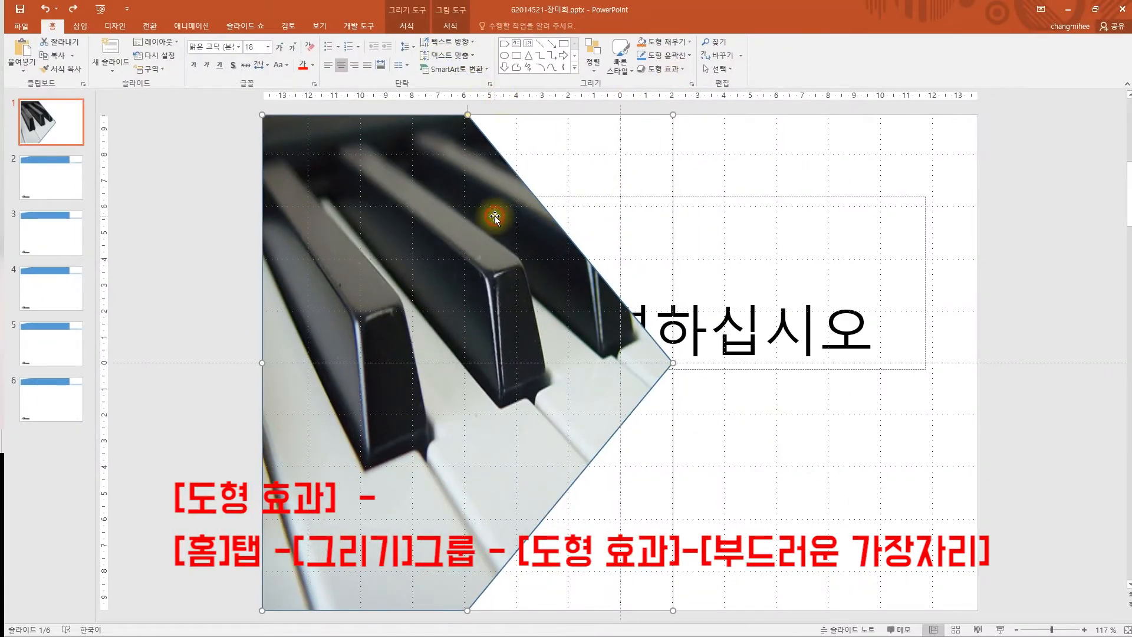
left_click(659, 69)
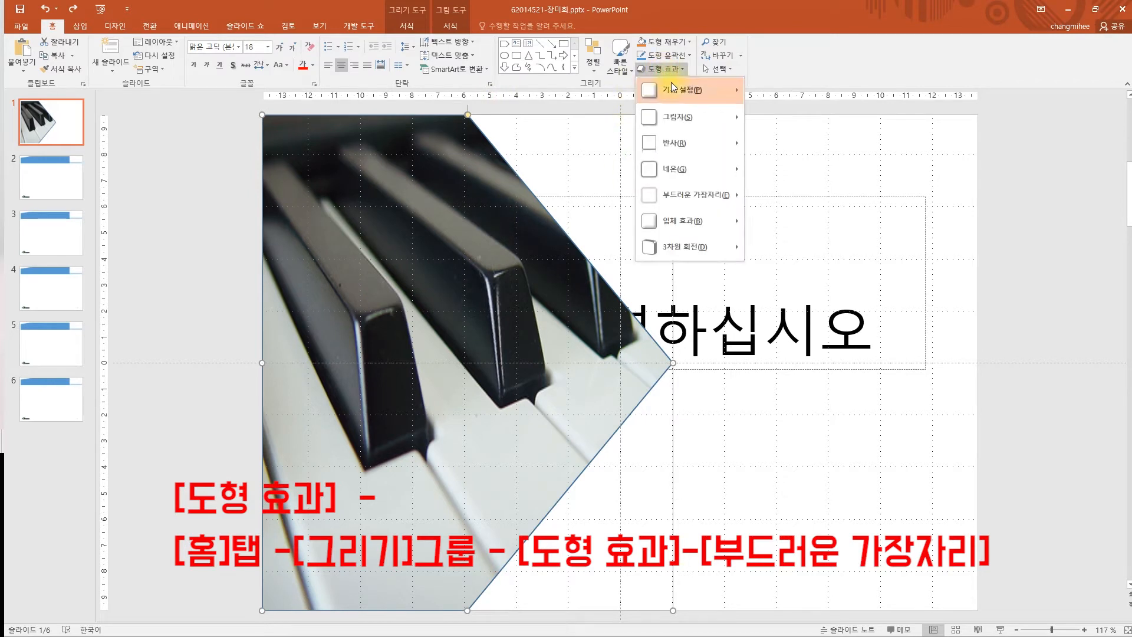
mouse_move(691, 195)
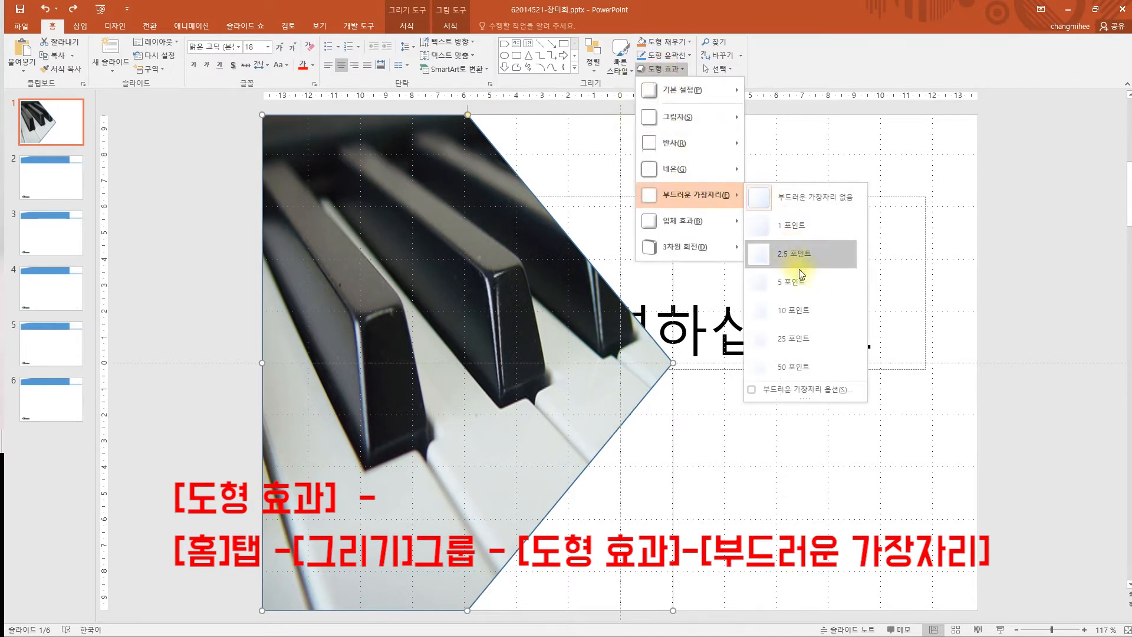
left_click(812, 282)
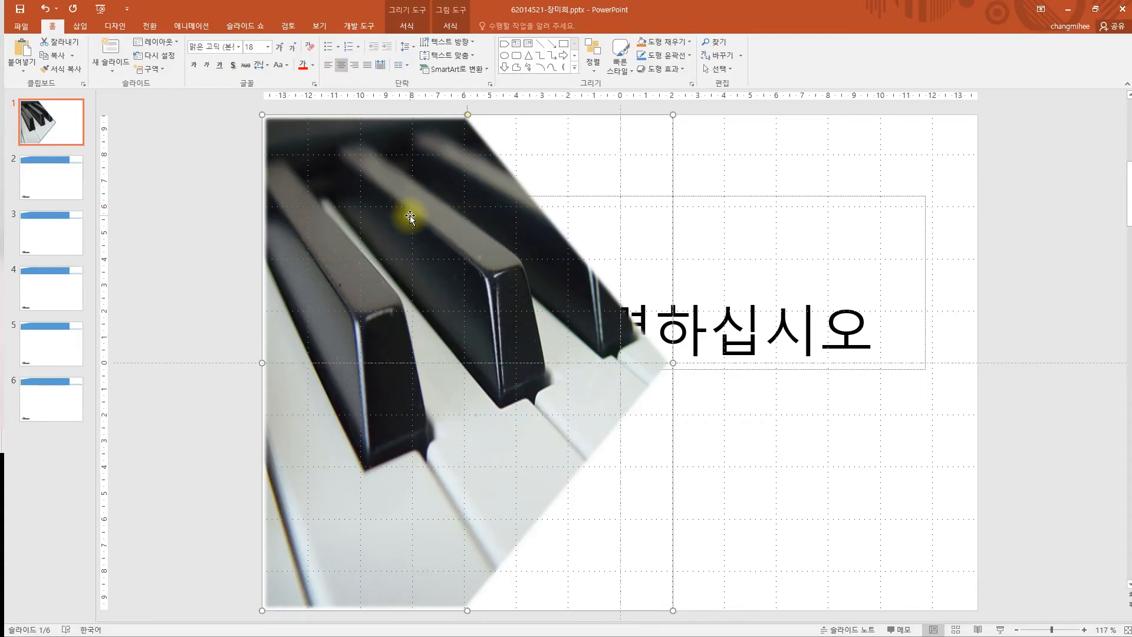
key("ctrl+1")
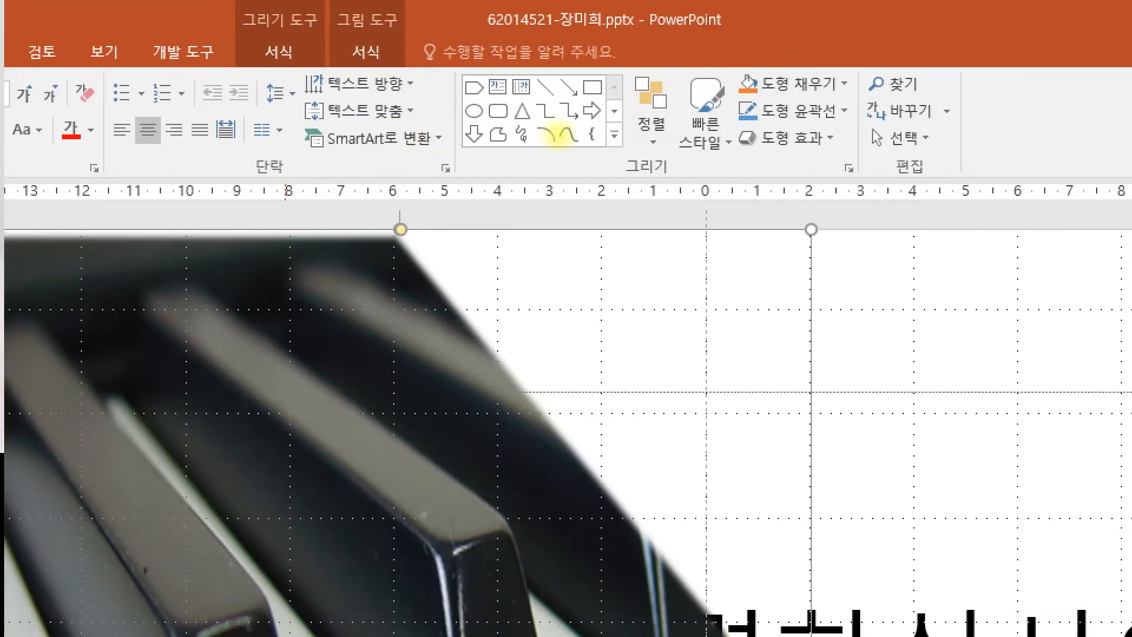
left_click(569, 134)
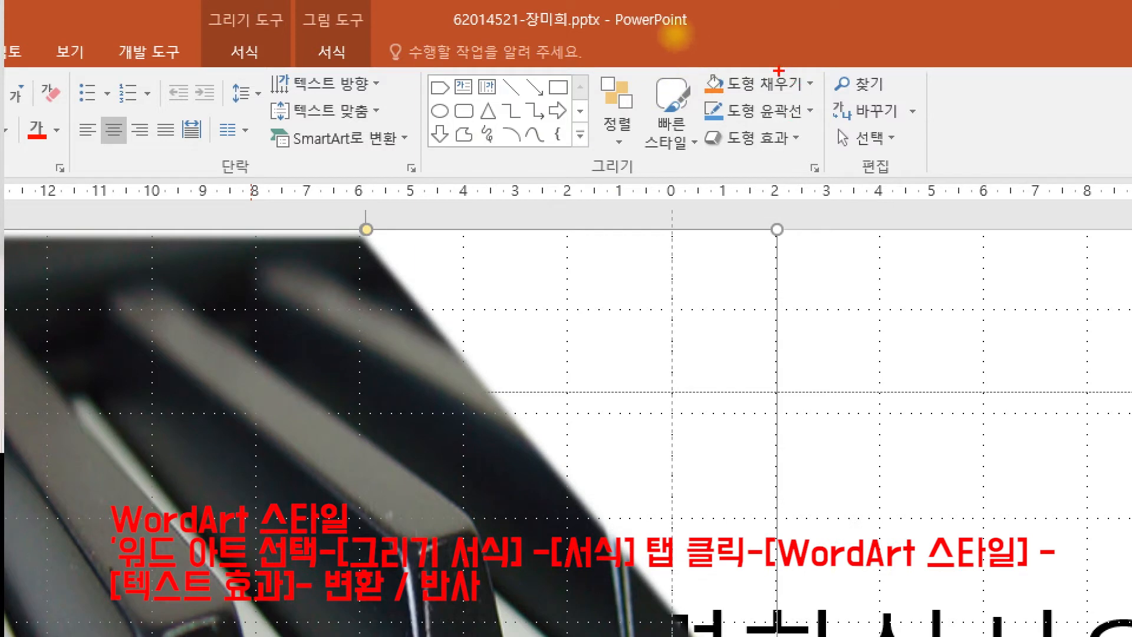
left_click_drag(811, 73, 829, 69)
mouse_move(808, 101)
left_mouse_down()
mouse_move(823, 102)
mouse_move(803, 138)
mouse_move(817, 125)
left_mouse_up()
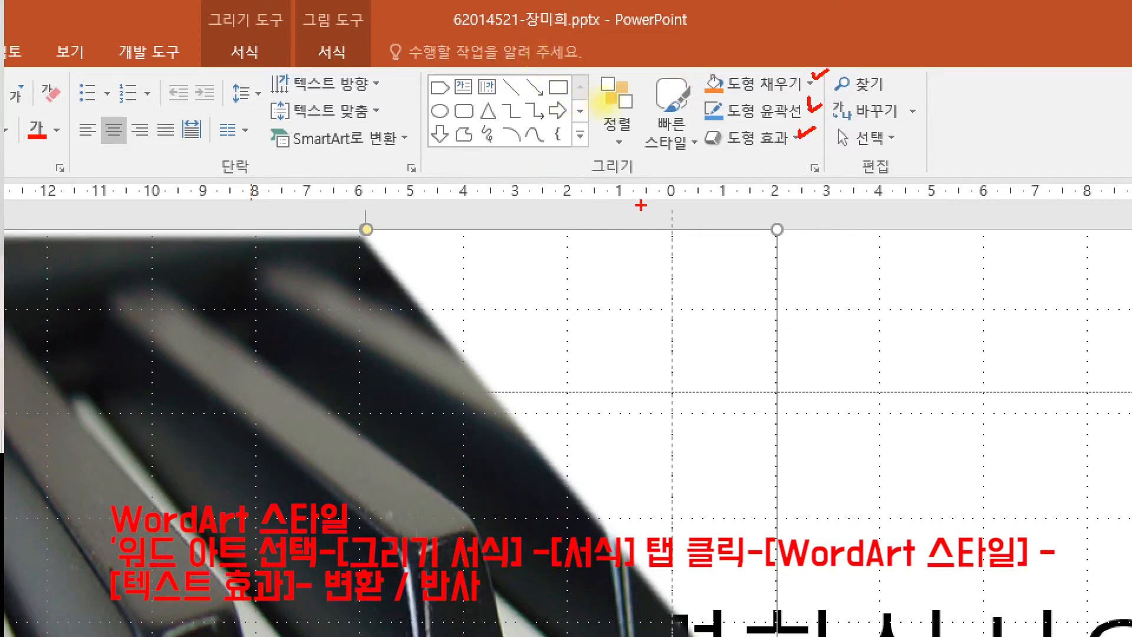
left_click_drag(584, 175, 654, 179)
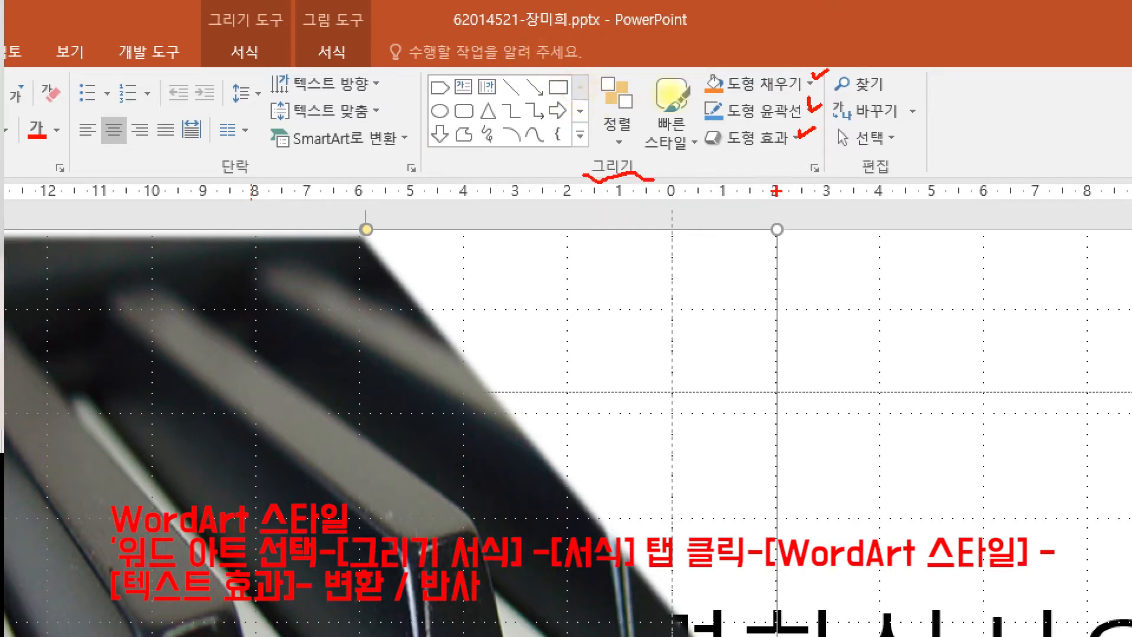
- Set the transparency of the arrow shape's picture fill to 50%
mouse_move(793, 169)
left_mouse_down()
mouse_move(824, 187)
mouse_move(817, 148)
mouse_move(836, 177)
mouse_move(816, 191)
left_mouse_up()
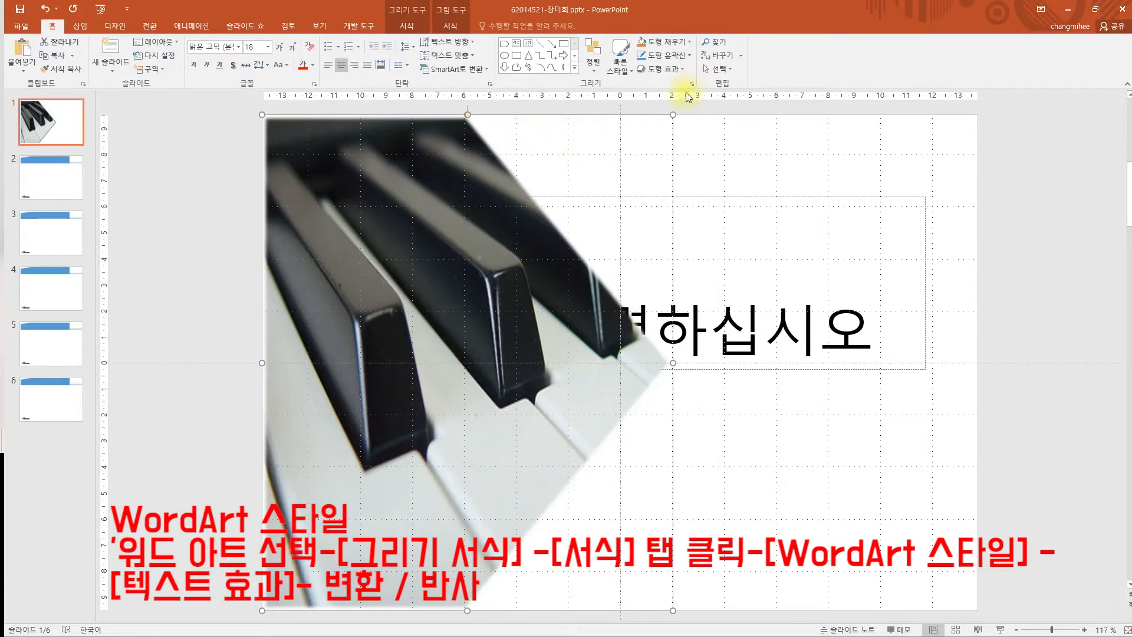
left_click(692, 87)
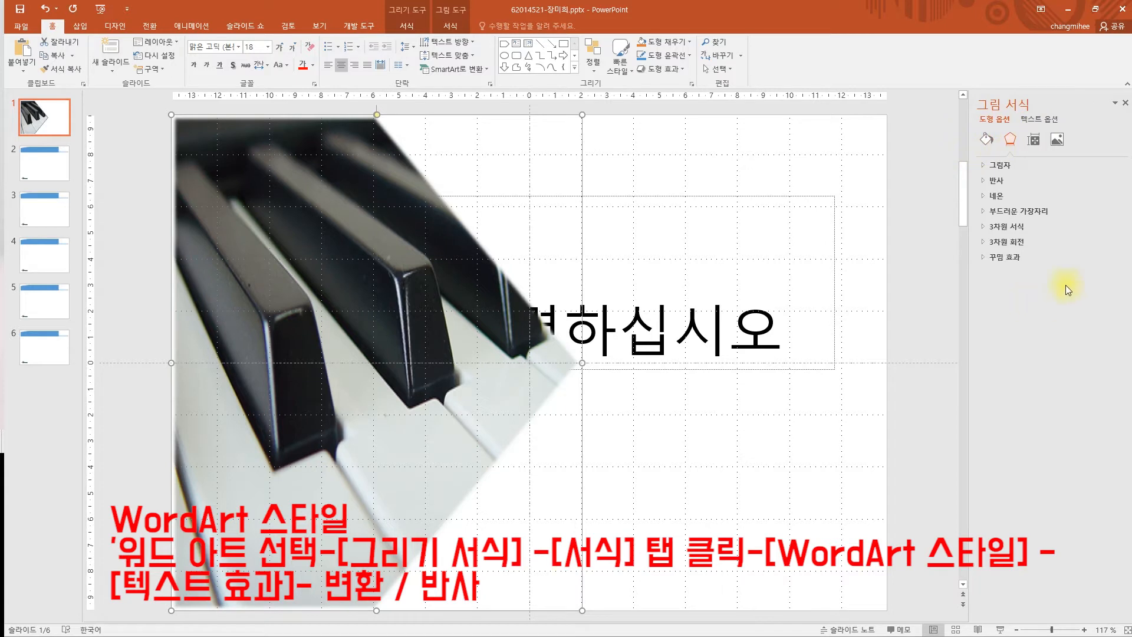
left_click(994, 109)
left_click(991, 123)
left_click(982, 144)
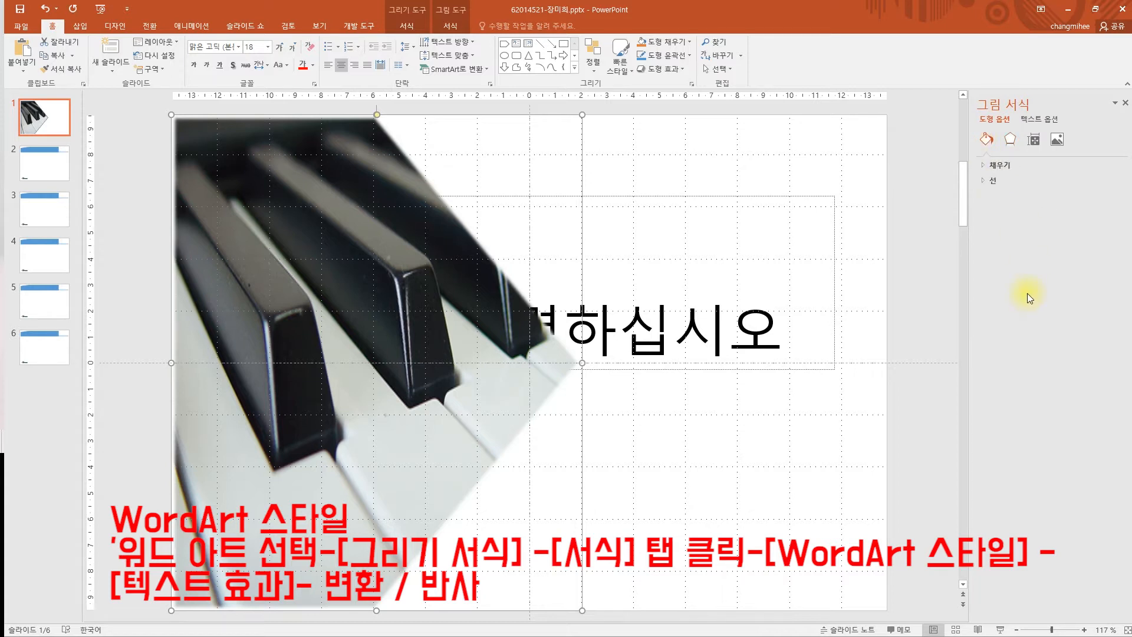
left_click(982, 166)
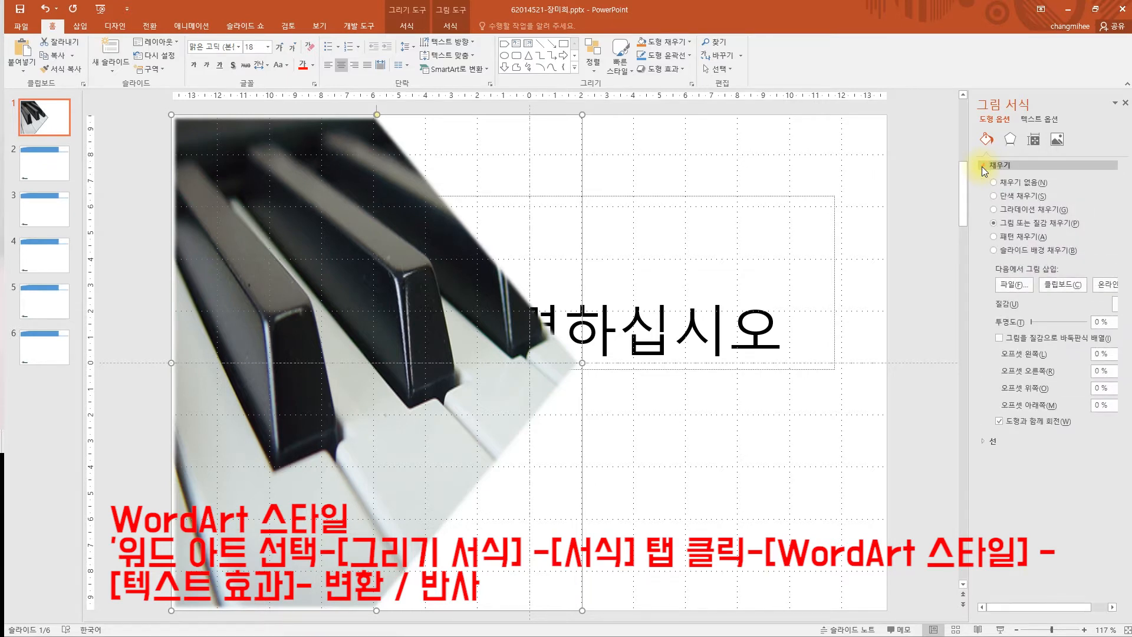
left_click(1097, 323)
type("5")
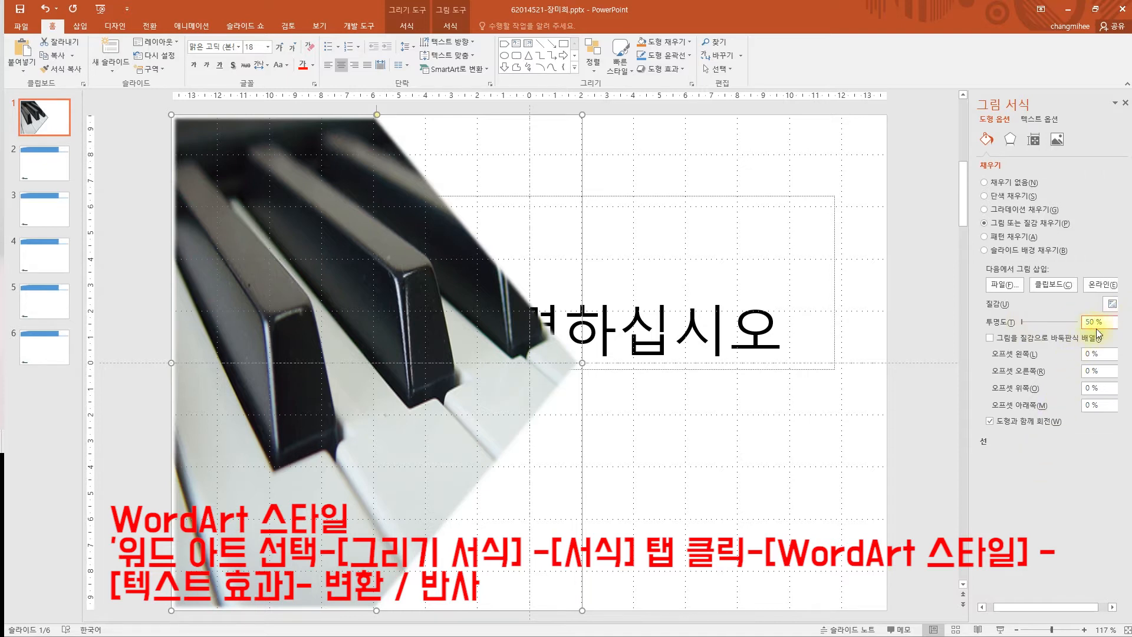
key("Return")
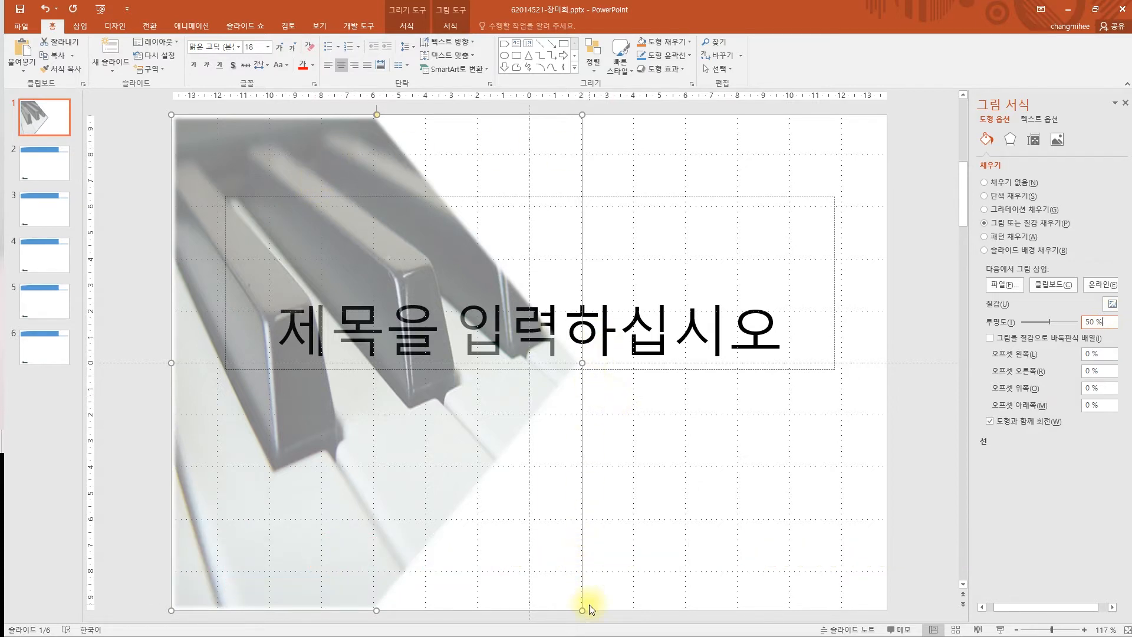
- Narrow the arrow shape to end about 0.6 cm past the slide center, and check the WordArt requirements in the exam slide show
left_click_drag(584, 607, 545, 611)
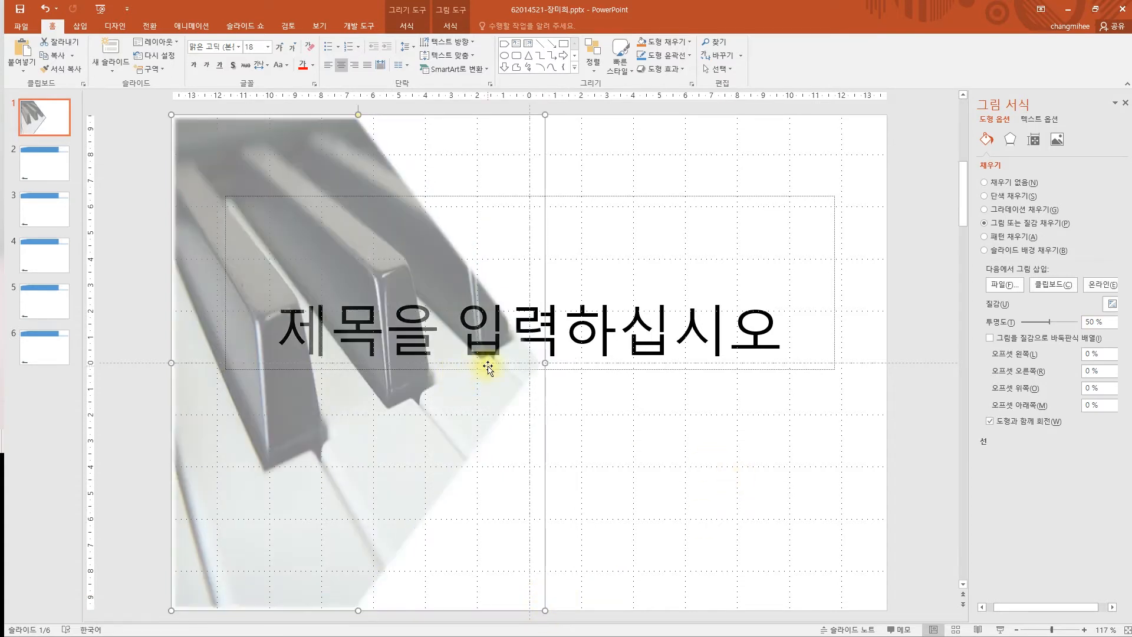
left_click(1126, 104)
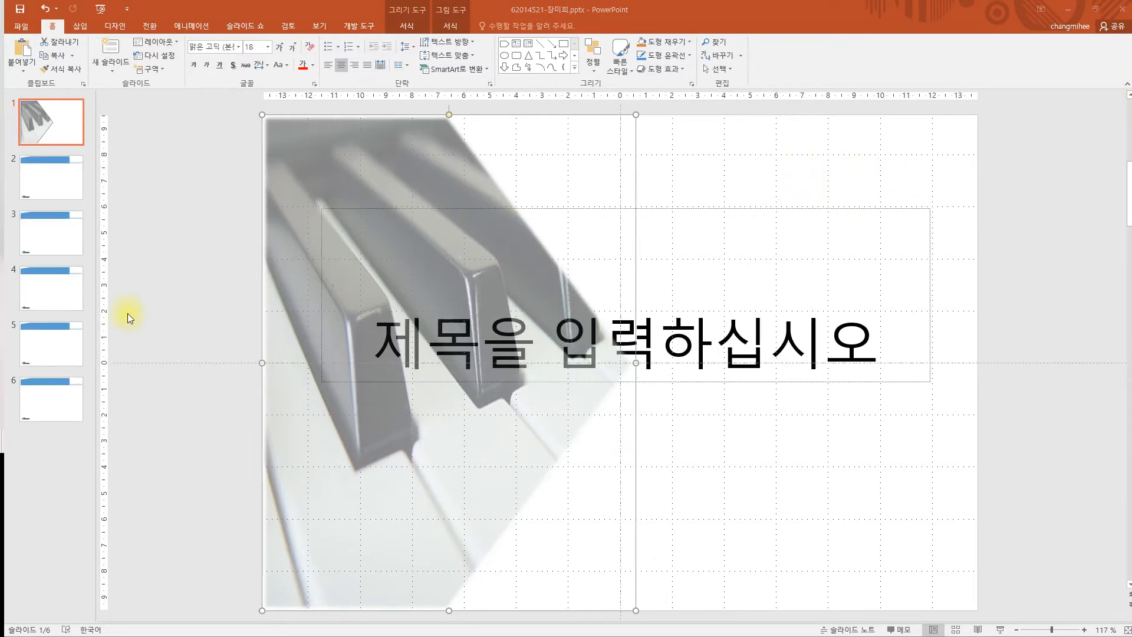
key("alt+Tab")
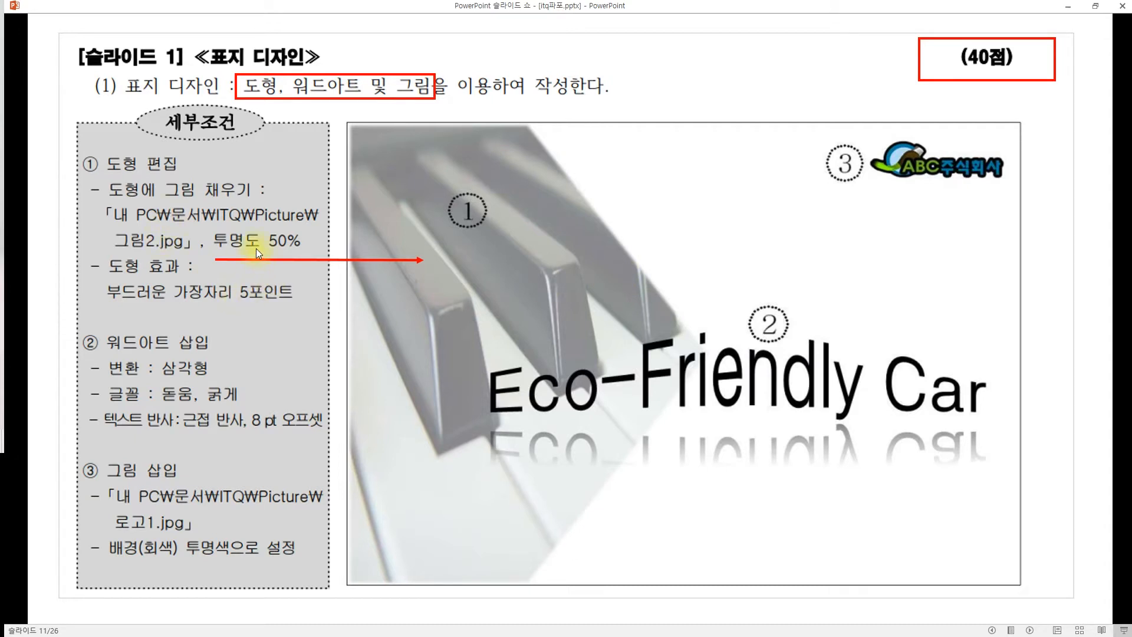
left_click(221, 366)
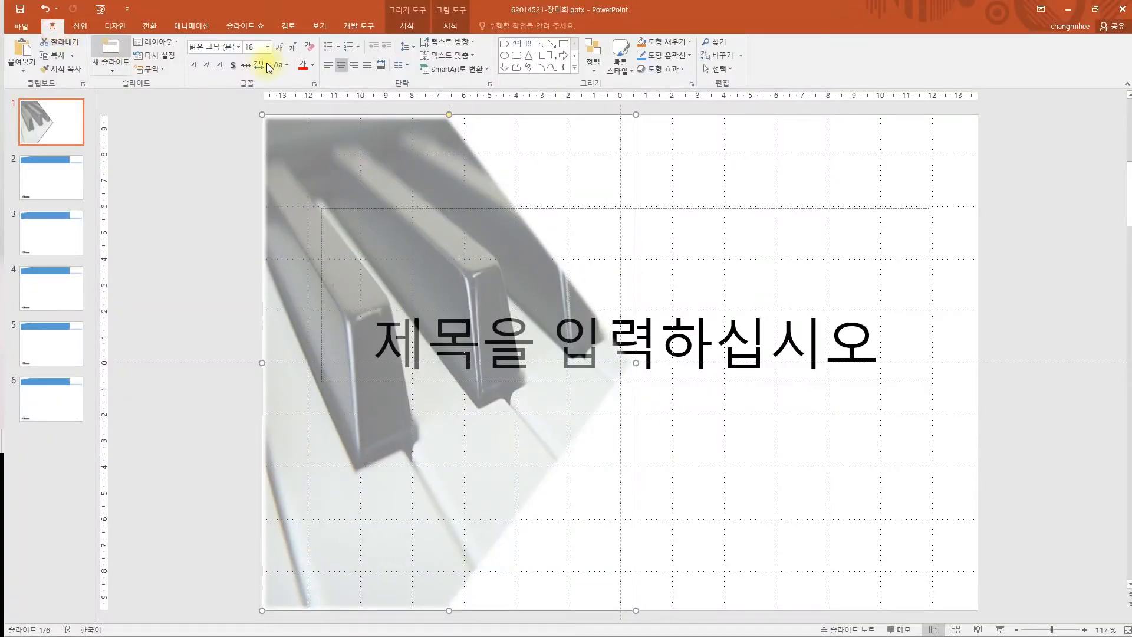
- Send the picture-filled arrow shape to the back, behind the title placeholder
left_click(592, 76)
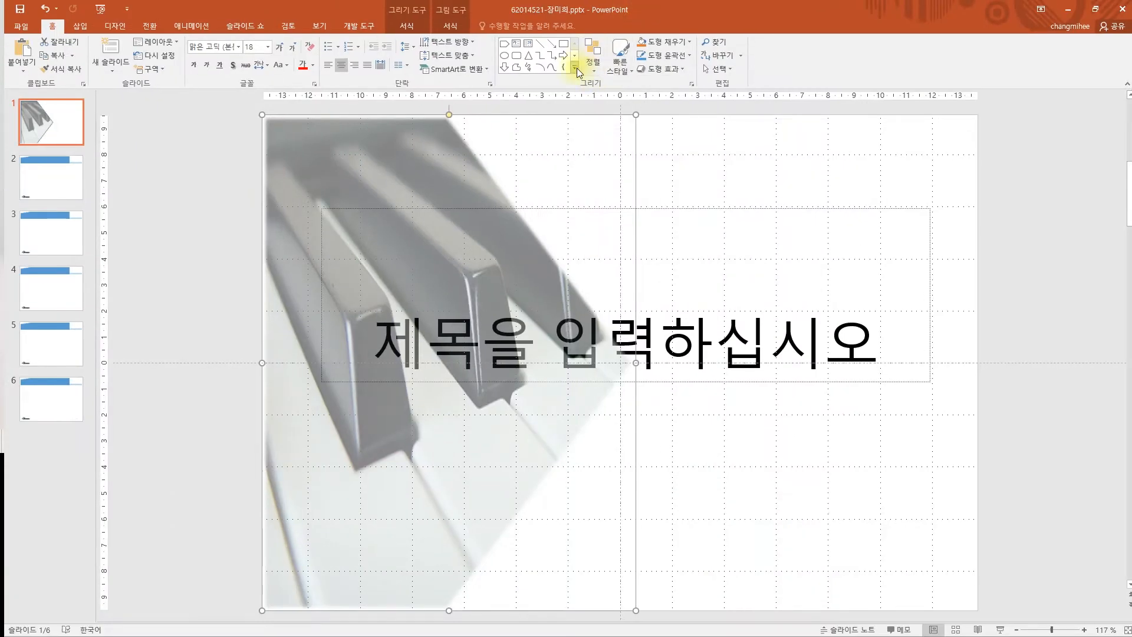
left_click(576, 109)
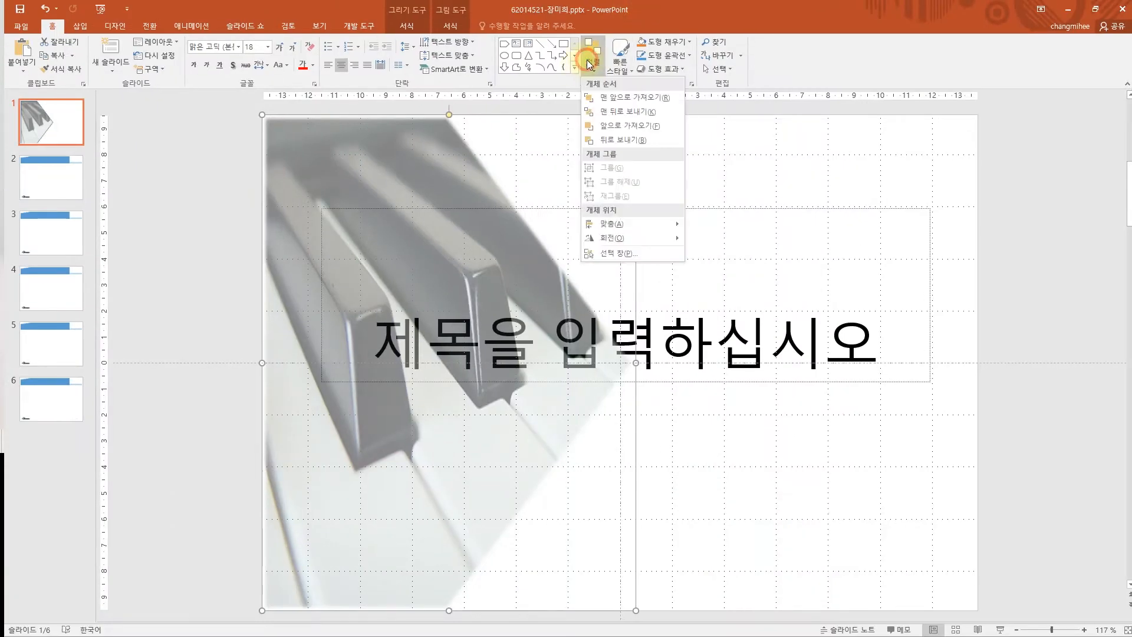
left_click(638, 112)
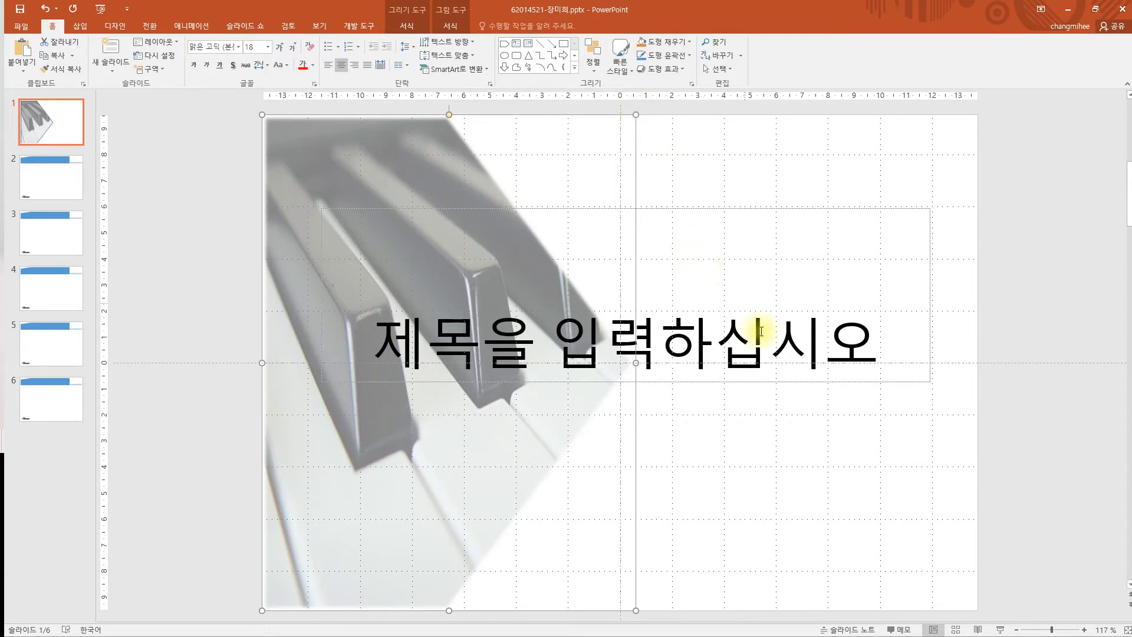
- Move the title placeholder down about 0.7 cm and center it horizontally on the slide
left_click(653, 208)
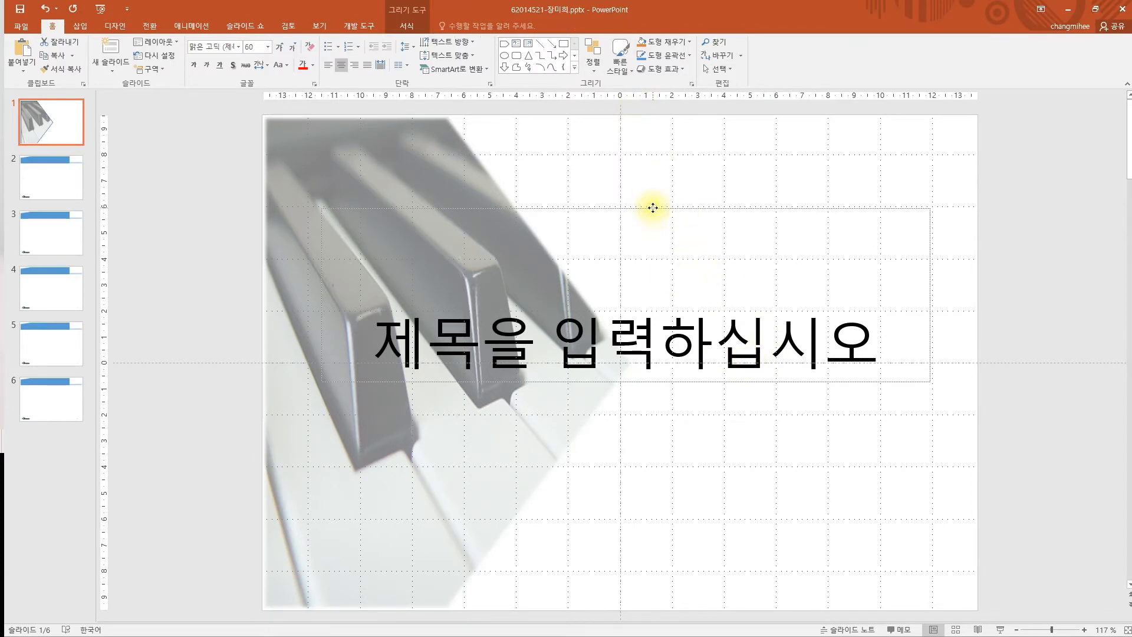
left_click_drag(653, 208, 649, 227)
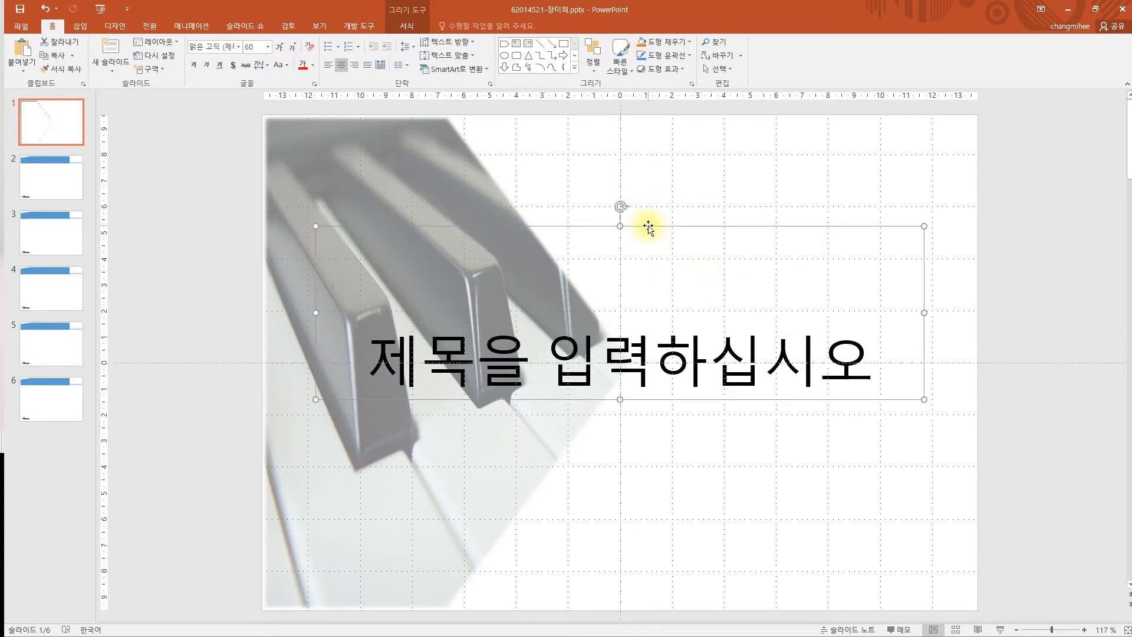
left_click(468, 202)
left_click(664, 228)
left_click(664, 226)
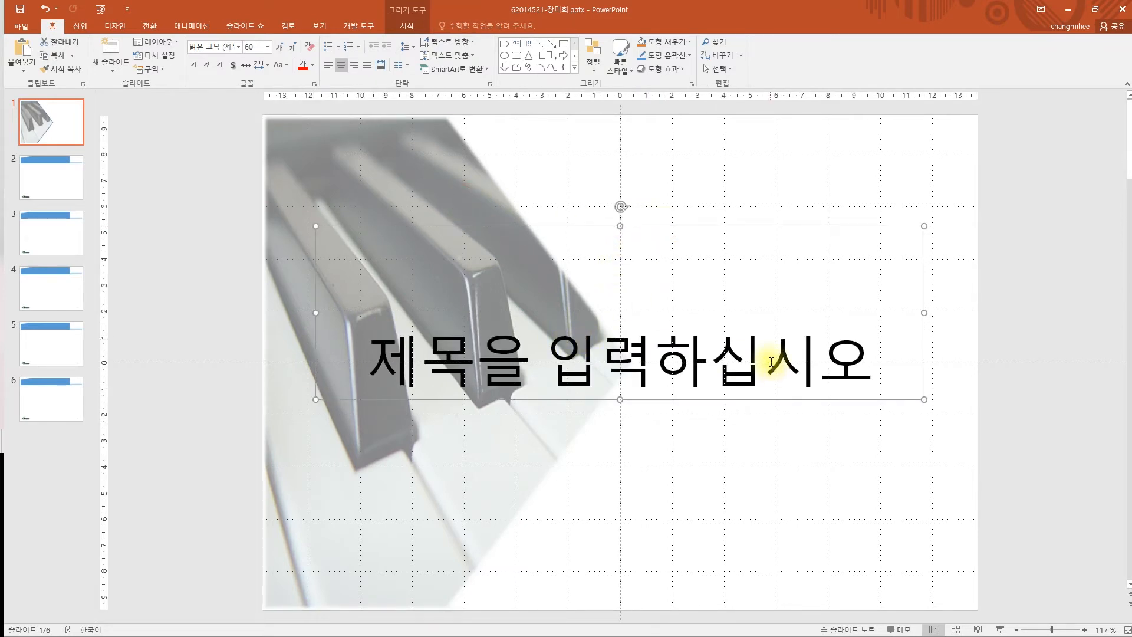
- Enter "Eco-Friendly Car" as the title text on slide 1
left_click(439, 371)
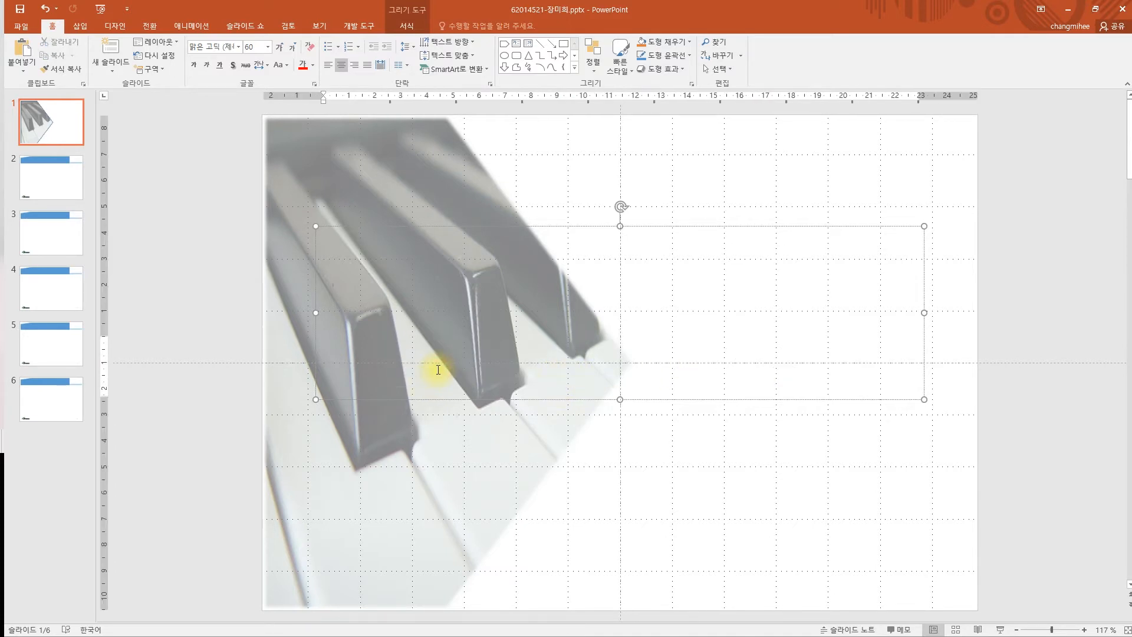
key("alt+Tab")
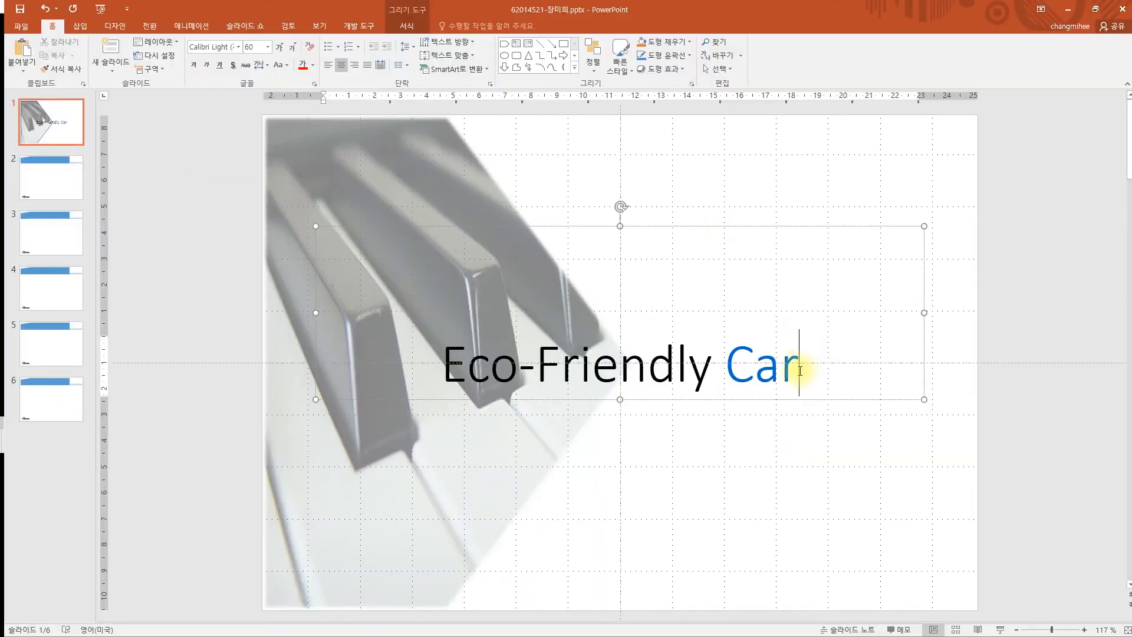
left_click(800, 370)
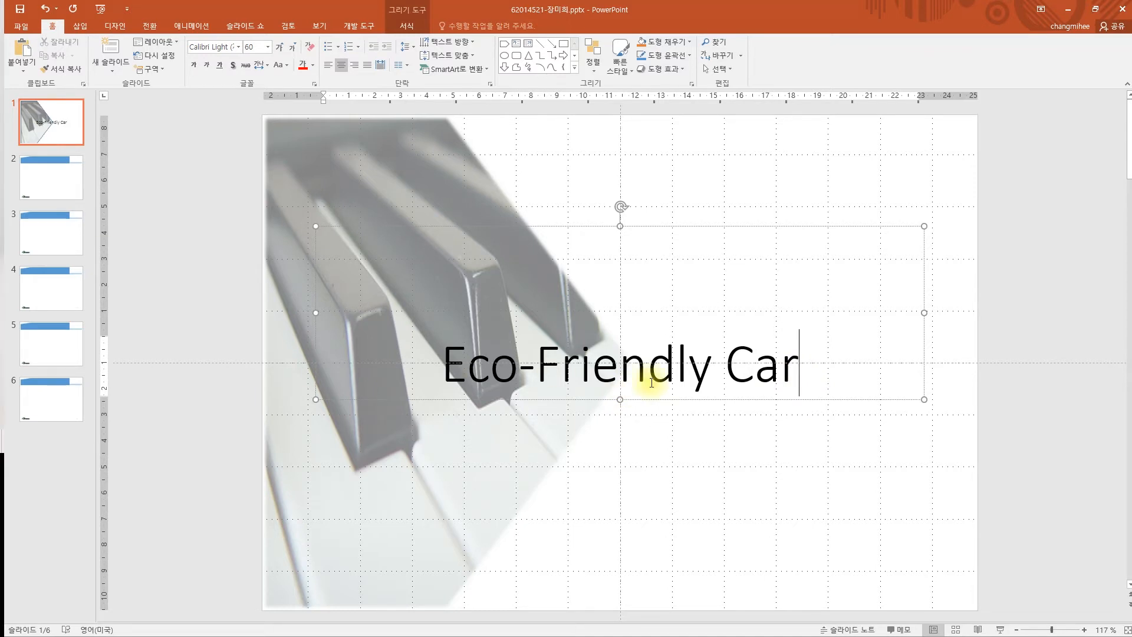
double_click(804, 377)
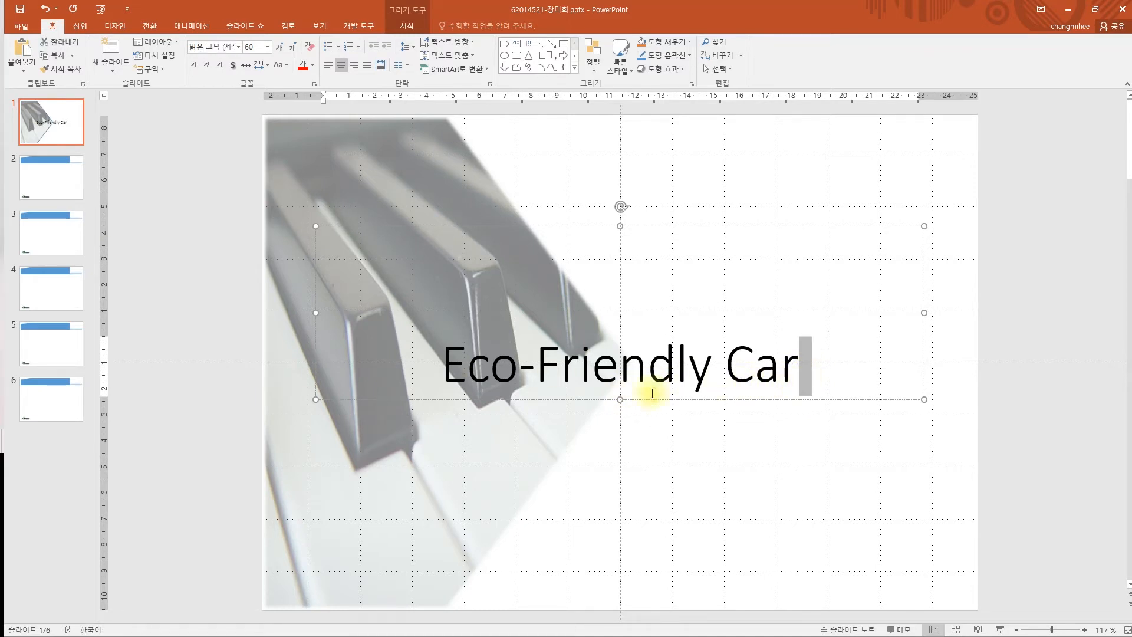
- Review the WordArt requirements in the exam slide show and select the title placeholder as a whole object
key("alt+Tab")
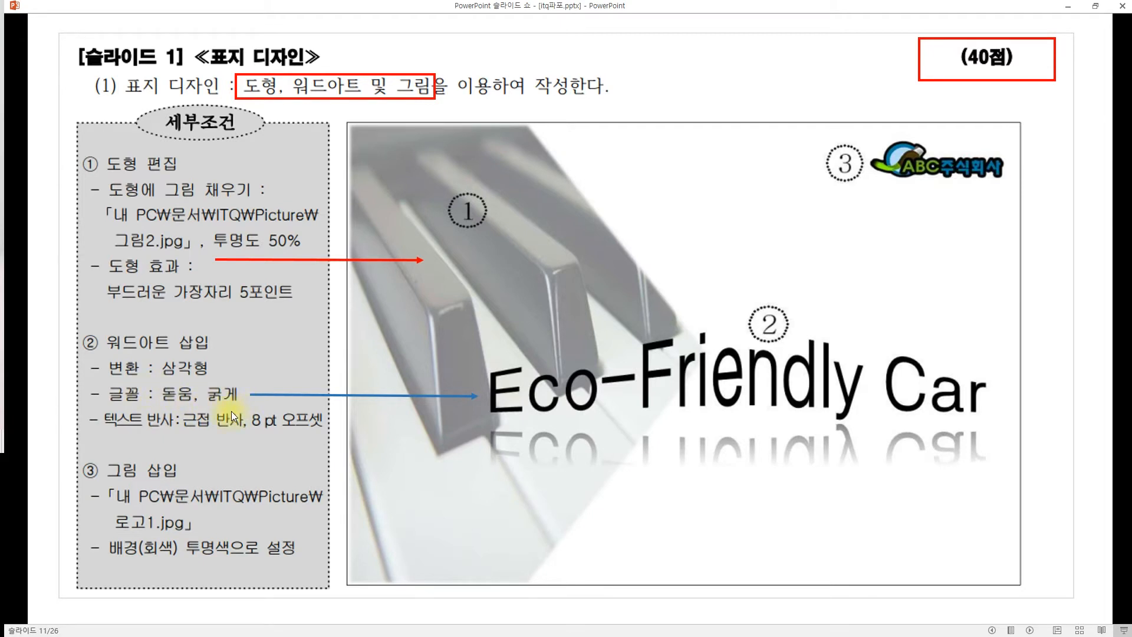
key("alt+Tab")
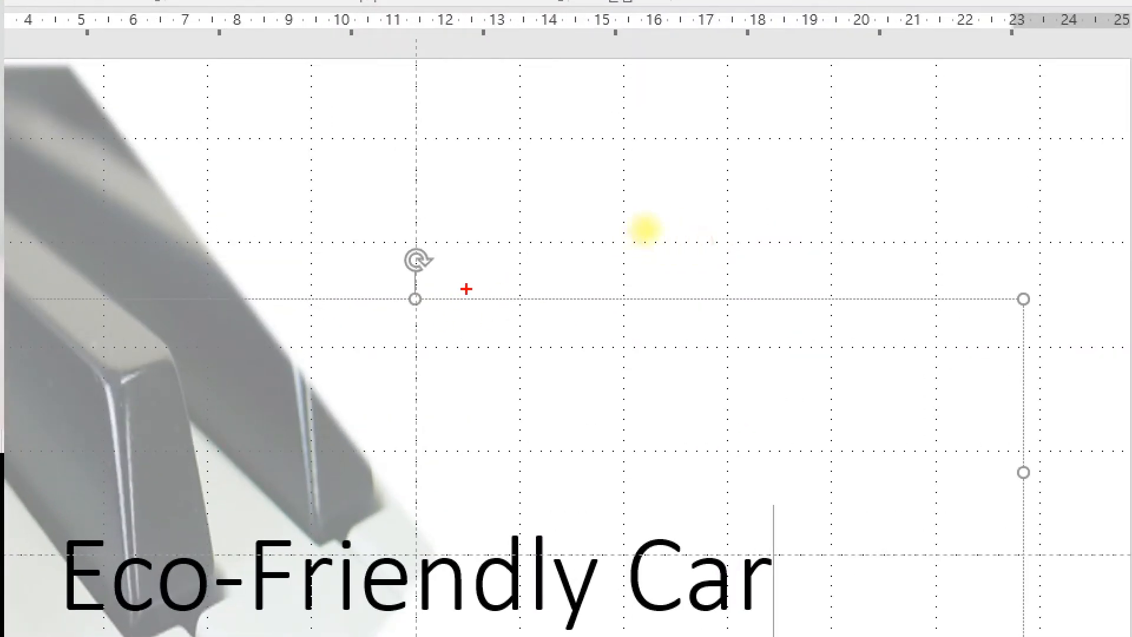
mouse_move(502, 313)
left_mouse_down()
mouse_move(519, 260)
mouse_move(498, 323)
left_mouse_up()
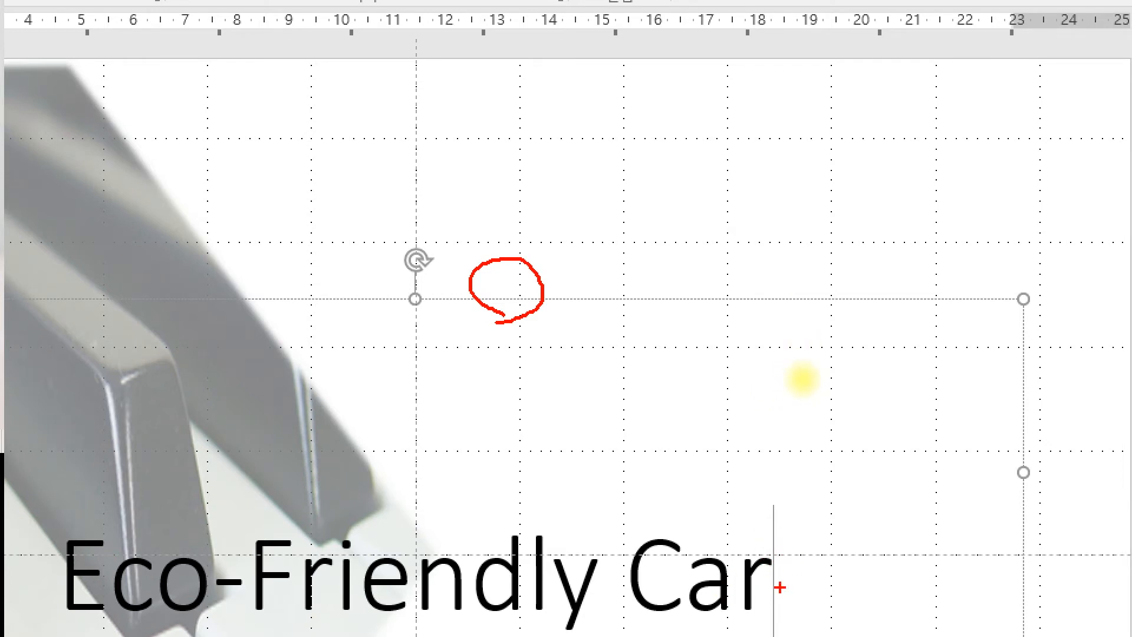
key("Escape")
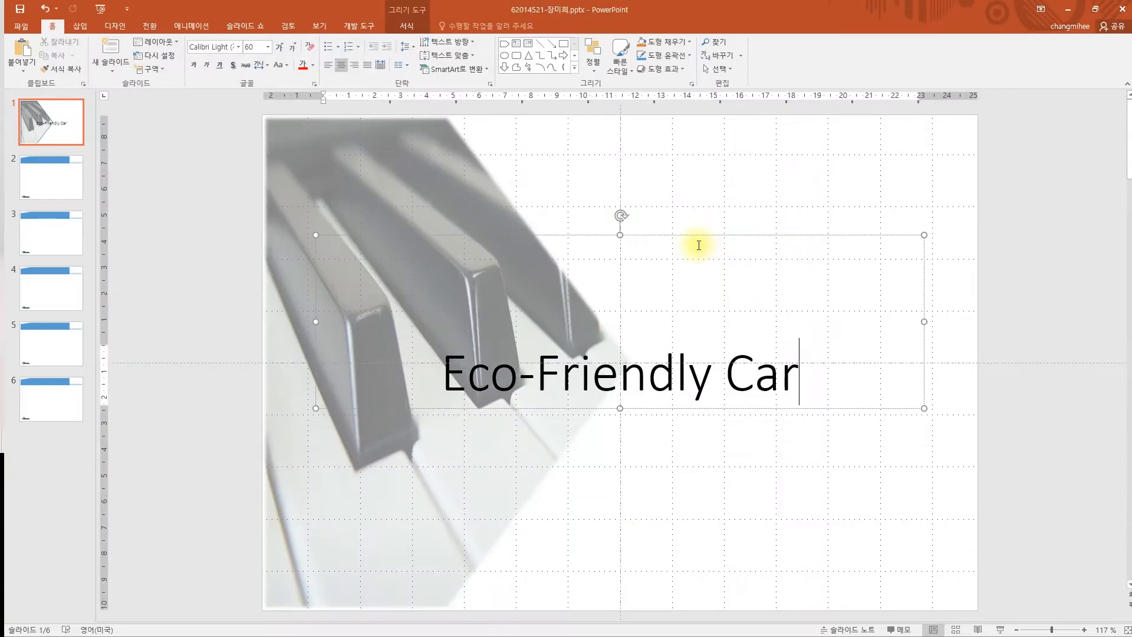
left_click(662, 236)
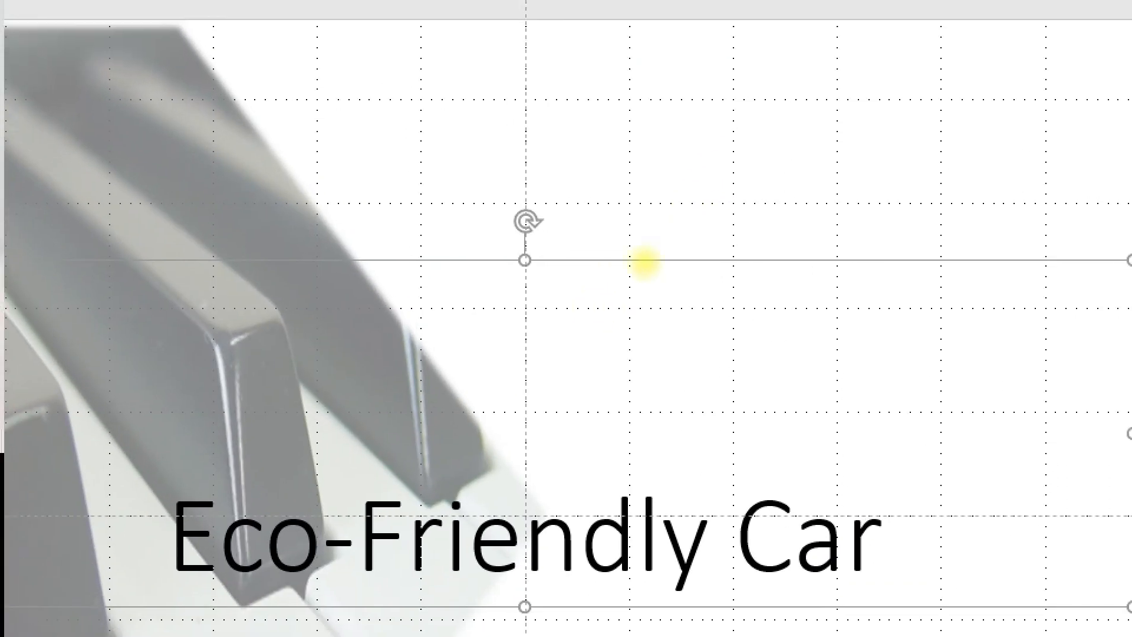
mouse_move(669, 260)
left_mouse_down()
mouse_move(662, 309)
mouse_move(679, 304)
left_mouse_up()
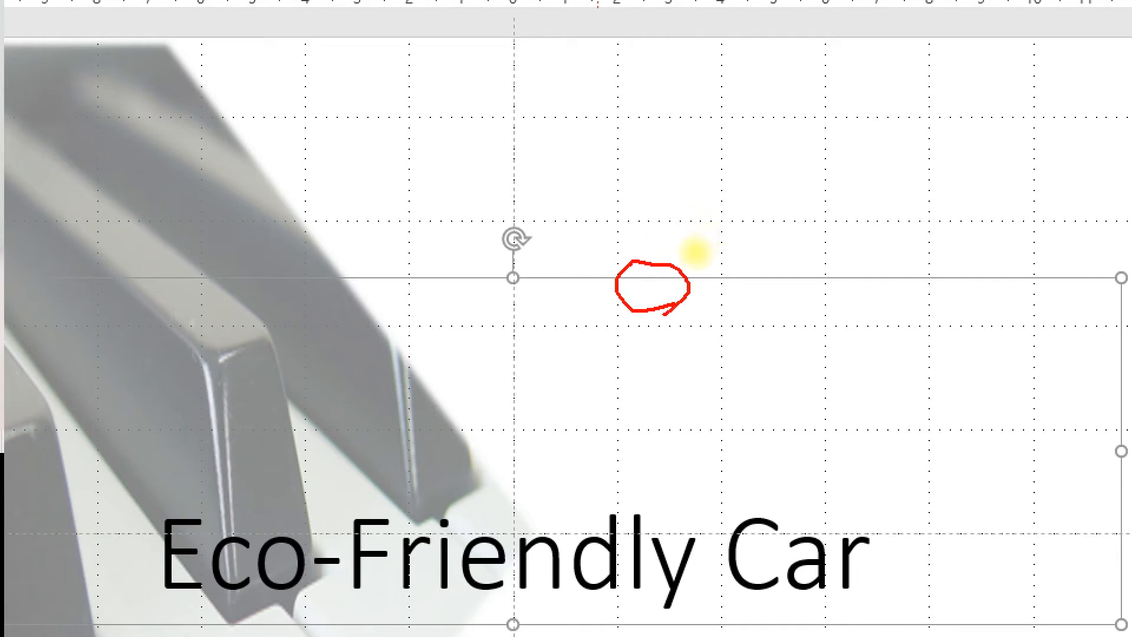
left_click_drag(621, 234, 798, 233)
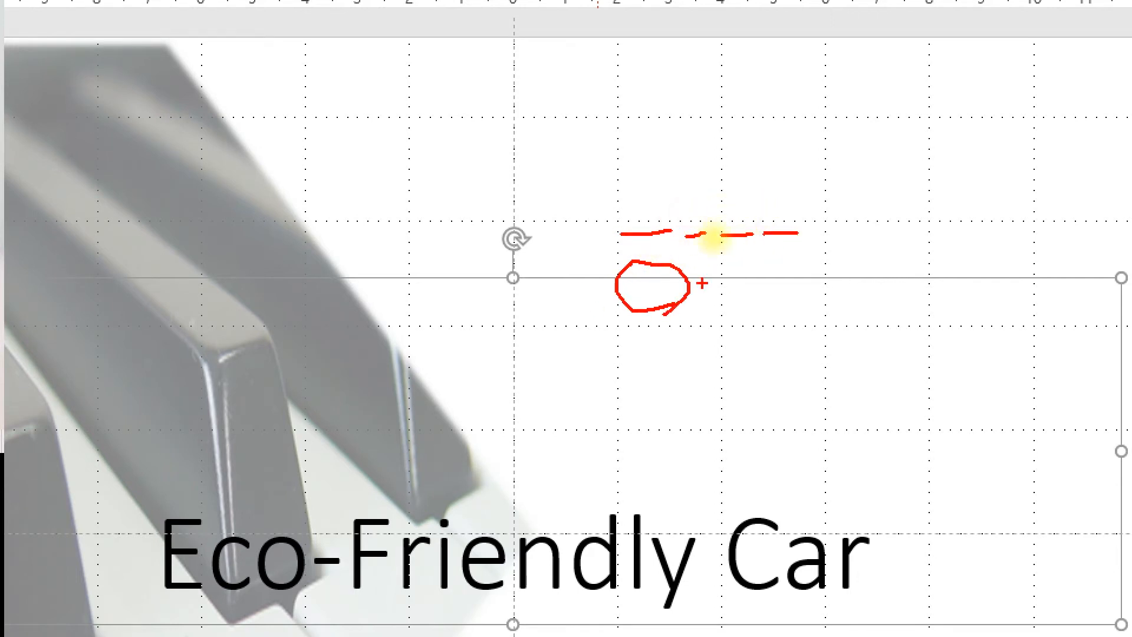
key("Escape")
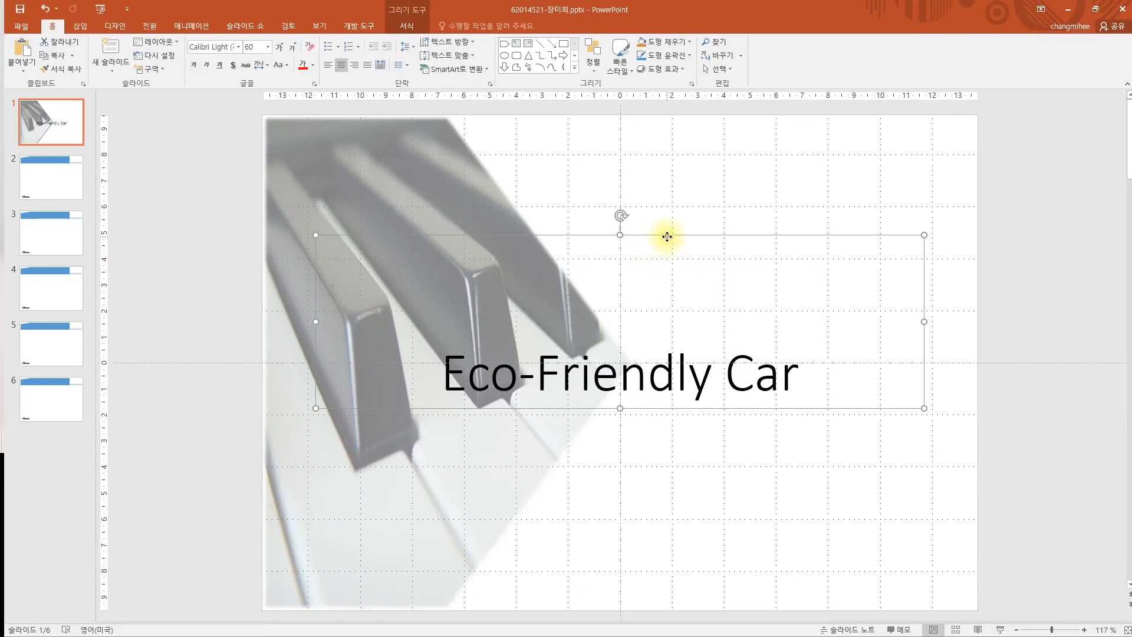
left_click(667, 237)
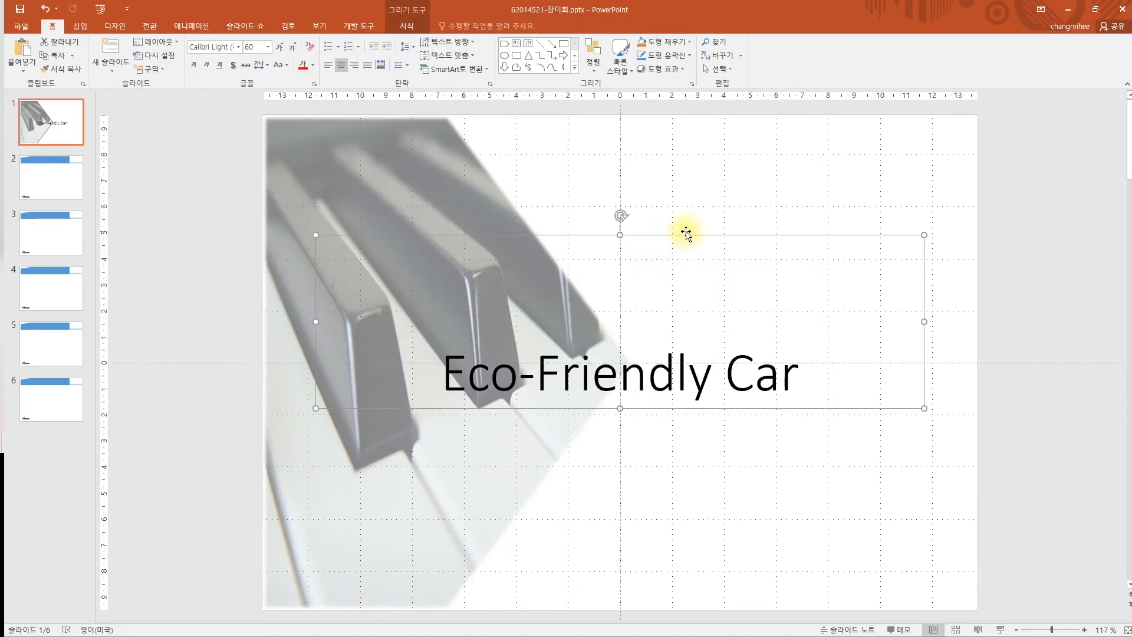
left_click(790, 377)
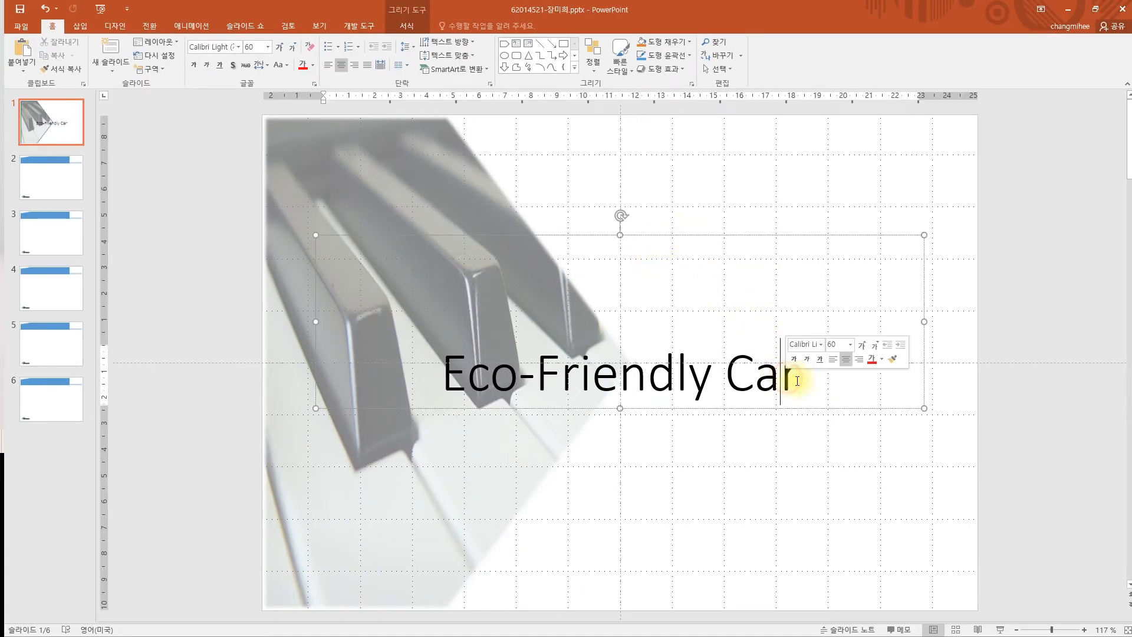
triple_click(793, 377)
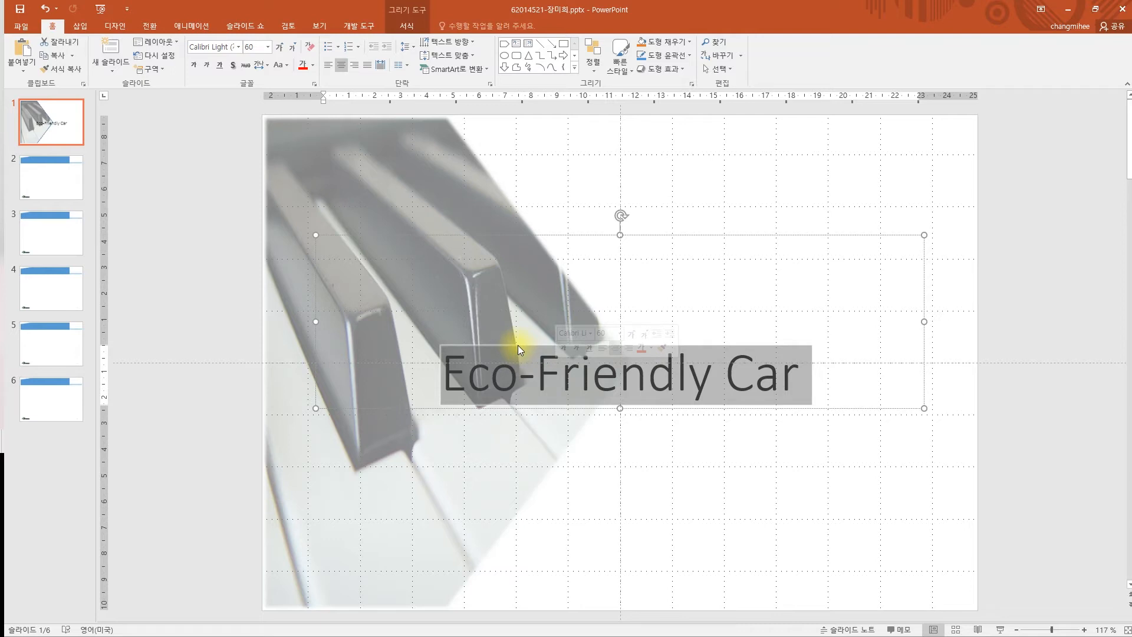
left_click(688, 235)
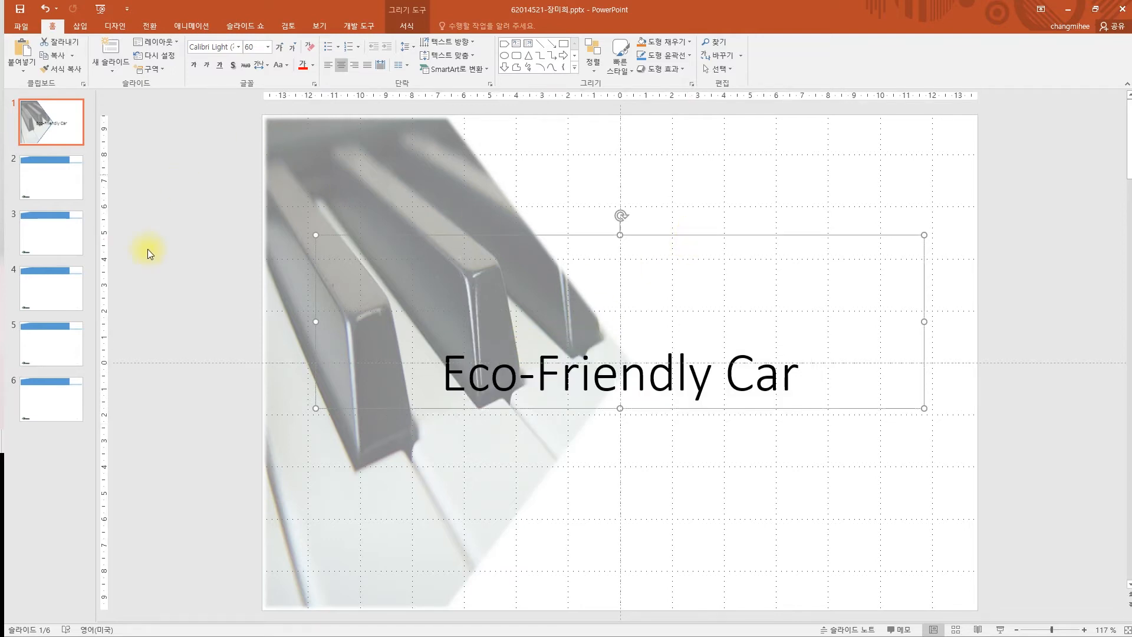
- Check the font requirement in the exam slide show, and set the slide 1 title to bold 돋움
key("alt+Tab")
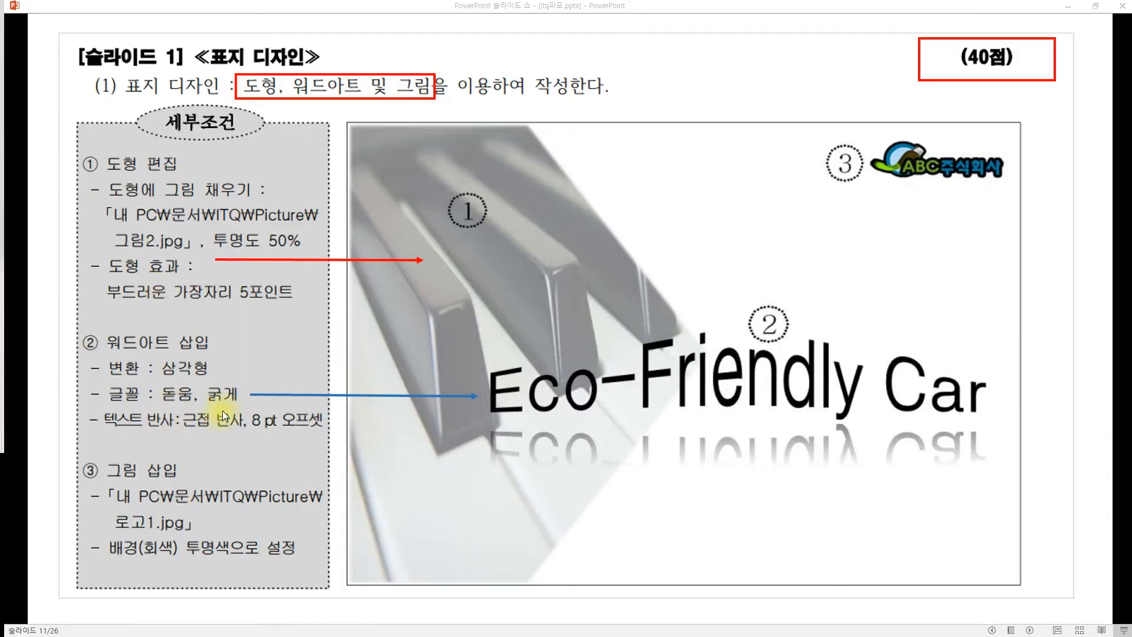
key("alt+Tab")
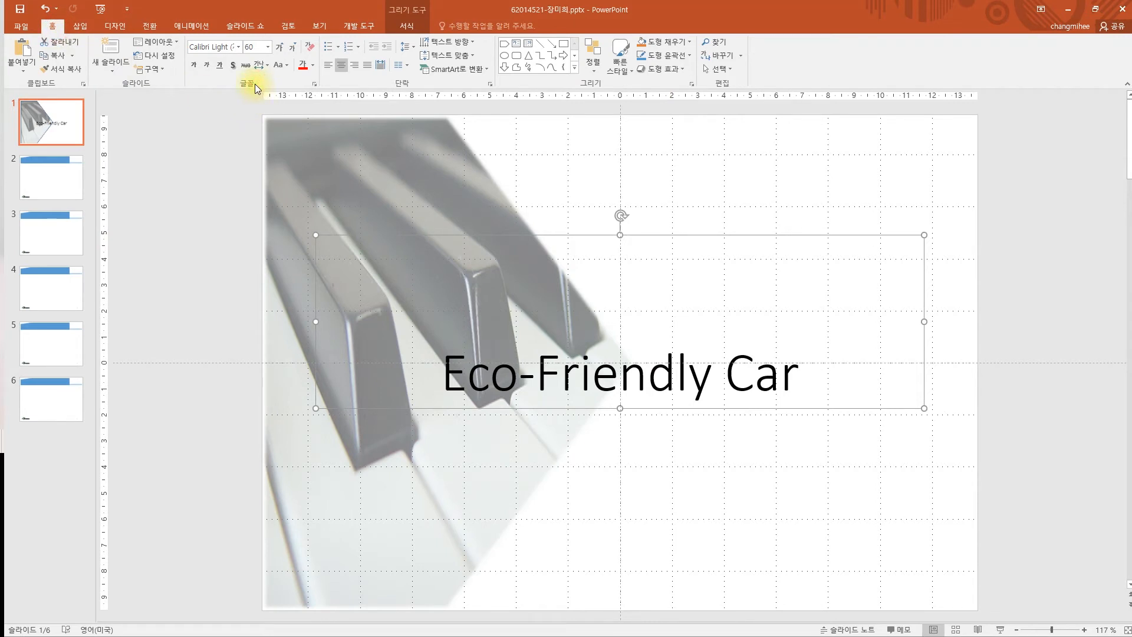
left_click(220, 50)
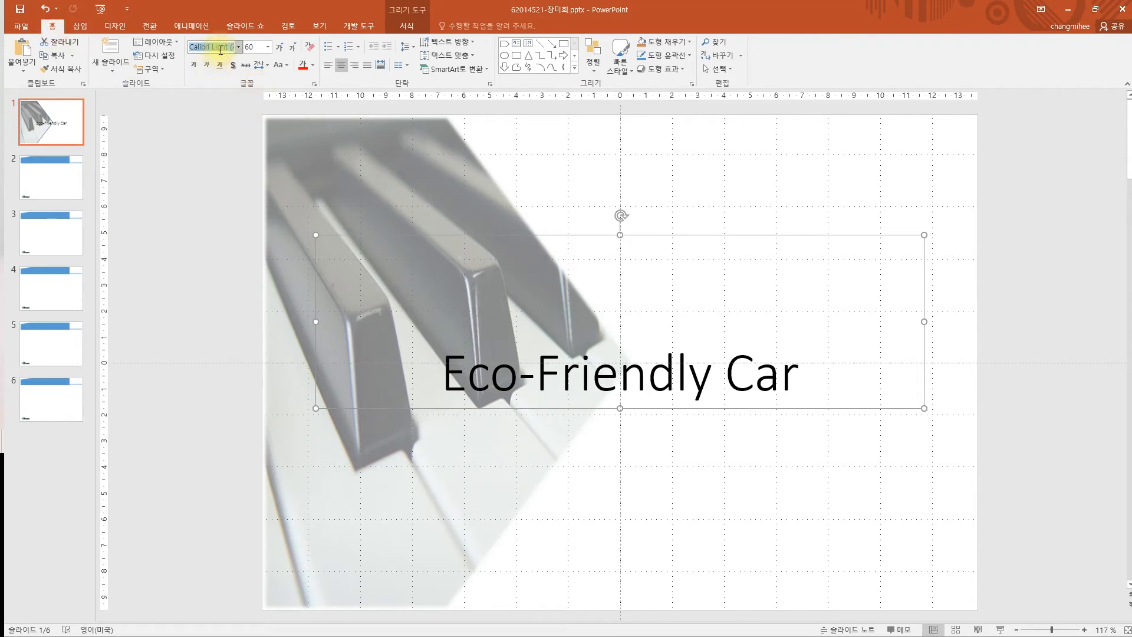
type("ehedna")
key("Return")
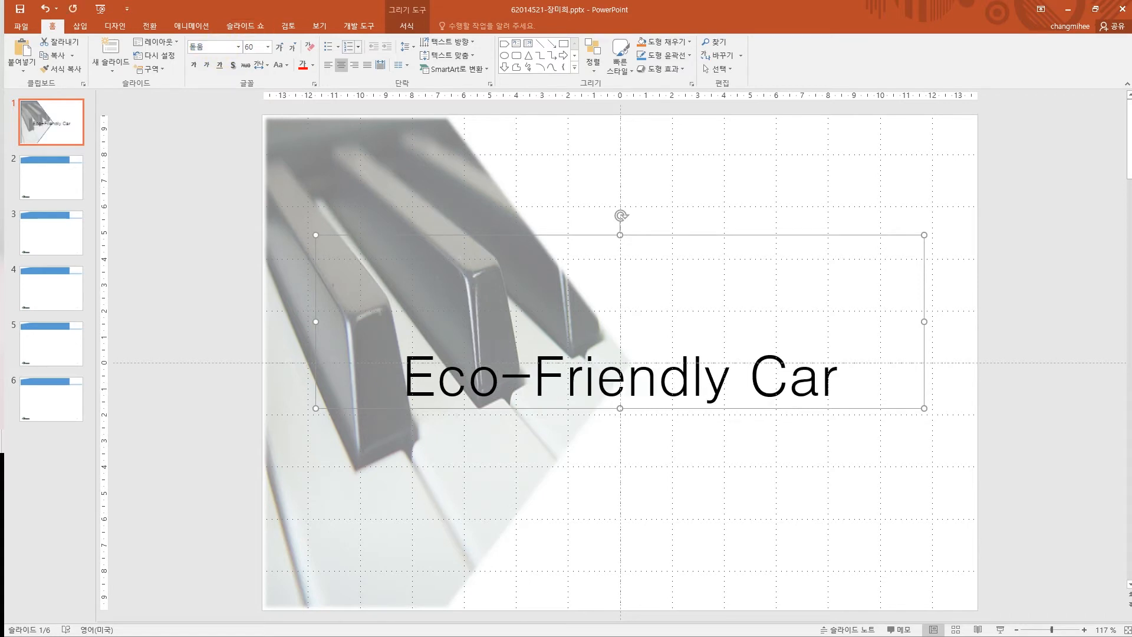
left_click(195, 68)
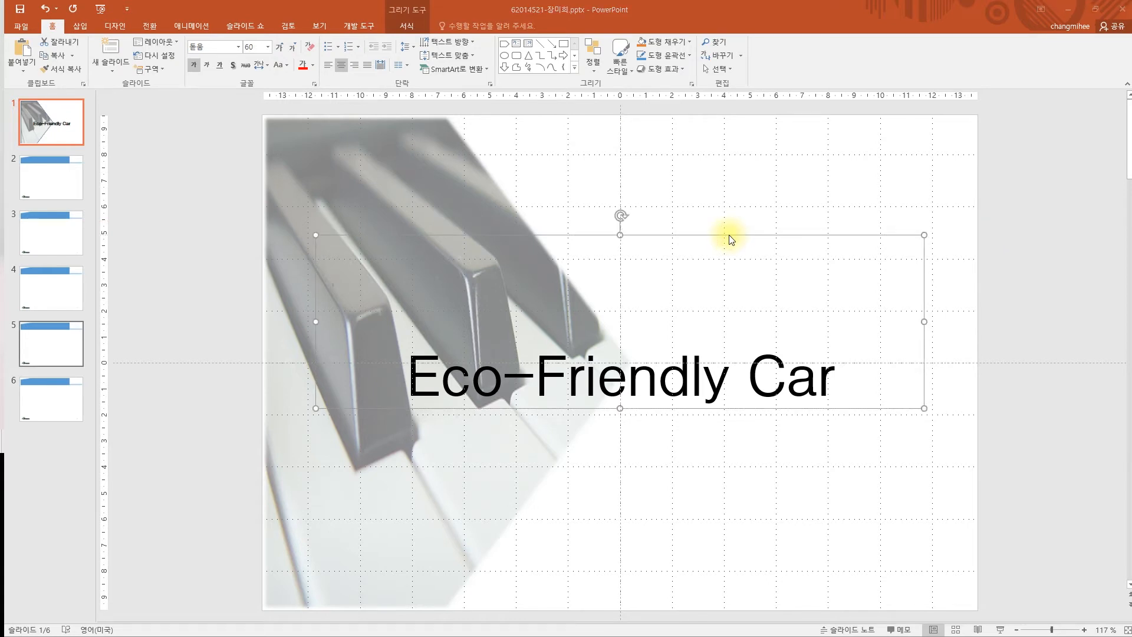
- Check the transform requirement in the exam slide show, reselect the title placeholder as a whole object and show its drawing format options
key("alt+Tab")
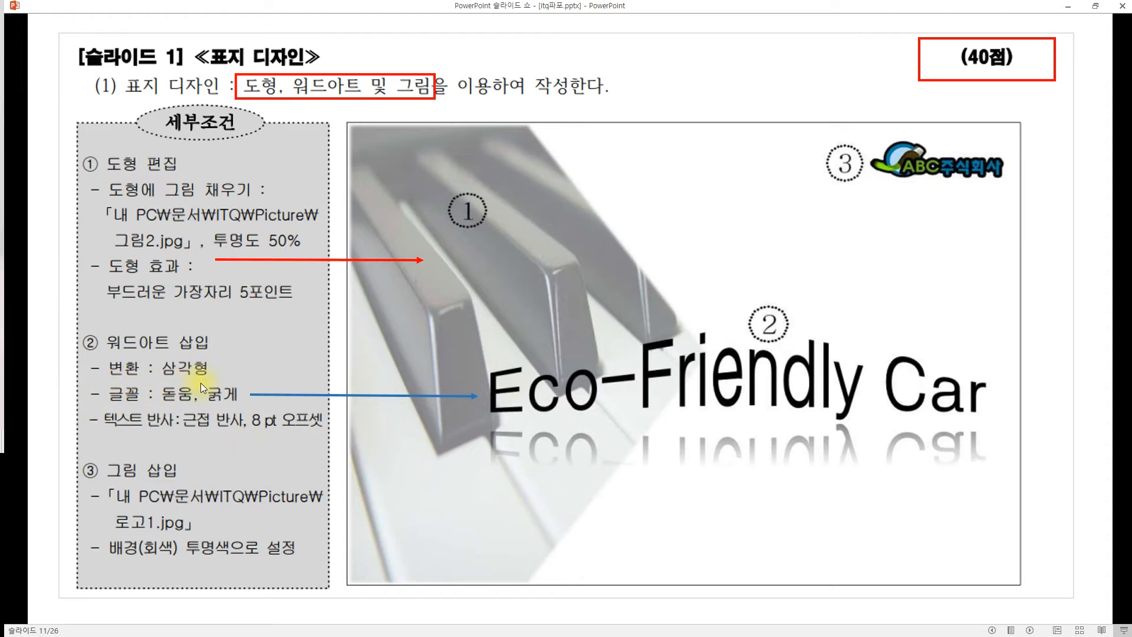
key("alt+Tab")
left_click(676, 239)
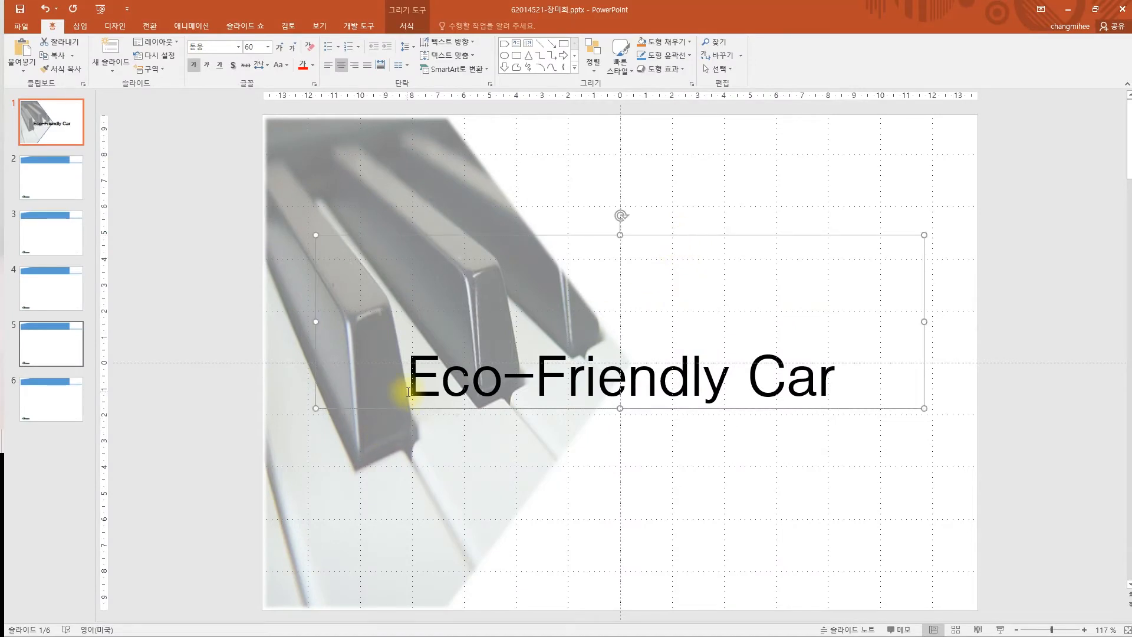
left_click_drag(406, 384, 849, 412)
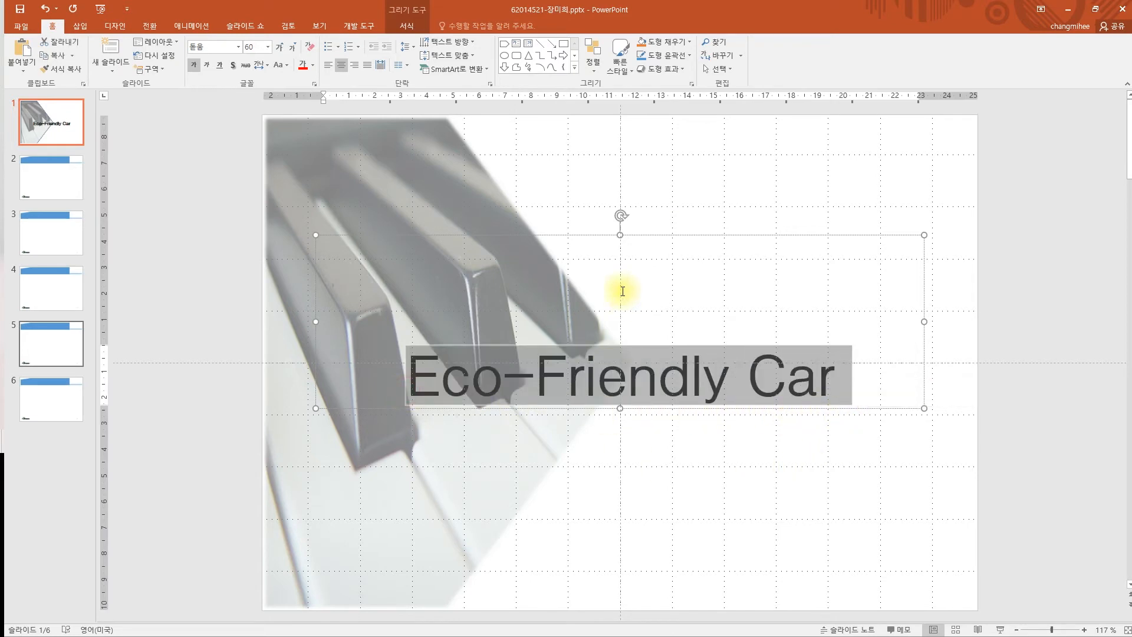
left_click(639, 236)
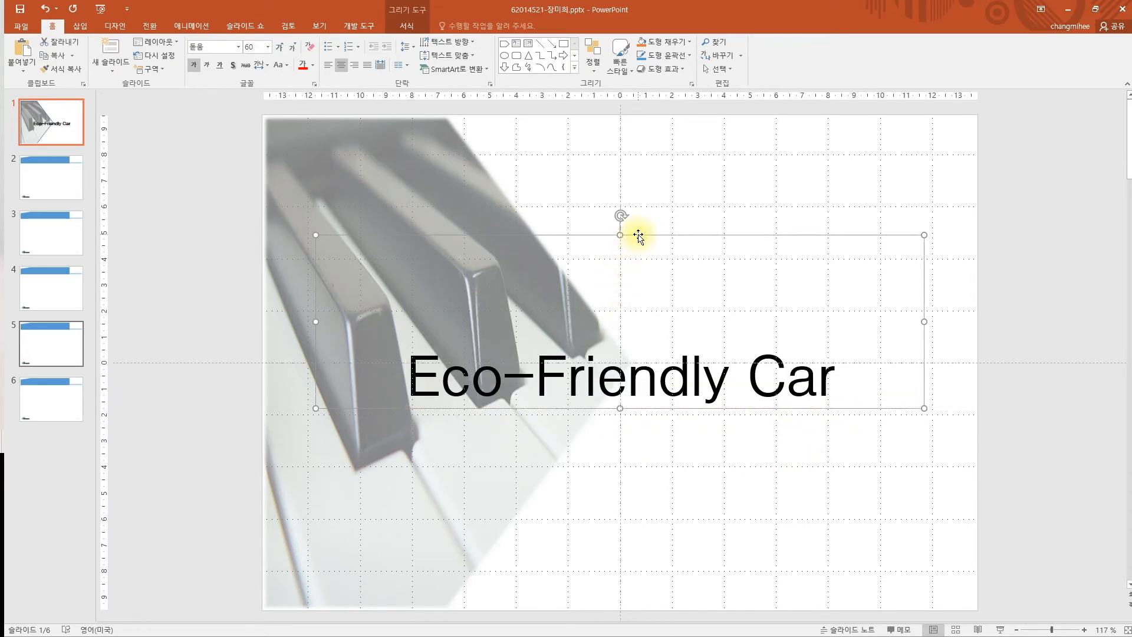
left_click(407, 28)
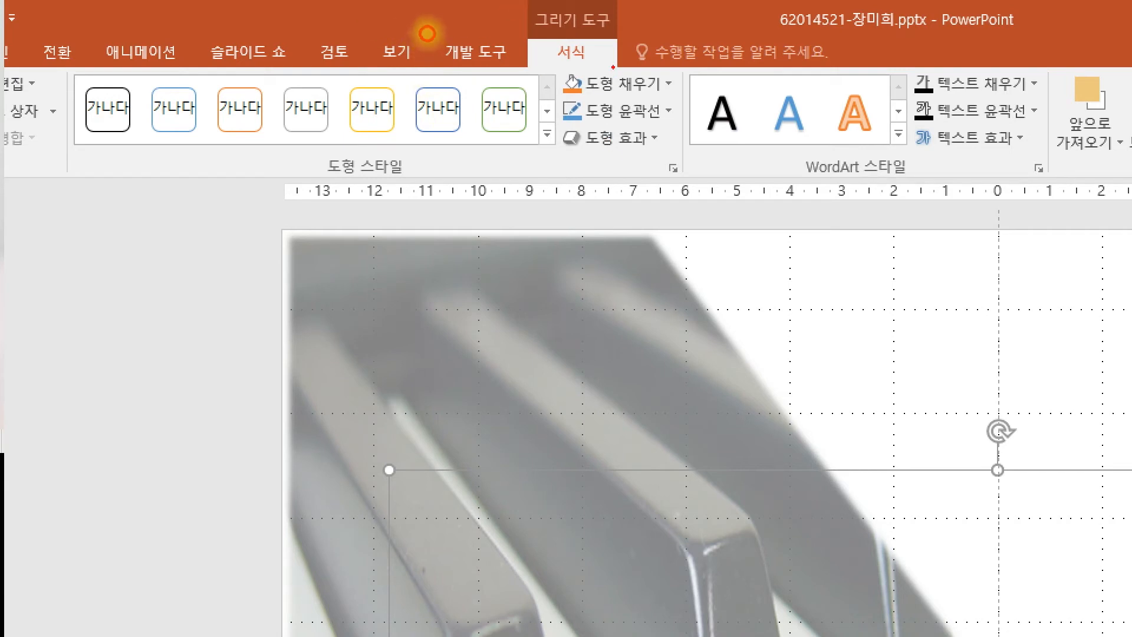
mouse_move(613, 68)
left_mouse_down()
mouse_move(521, 19)
mouse_move(620, 16)
mouse_move(595, 72)
mouse_move(572, 77)
left_mouse_up()
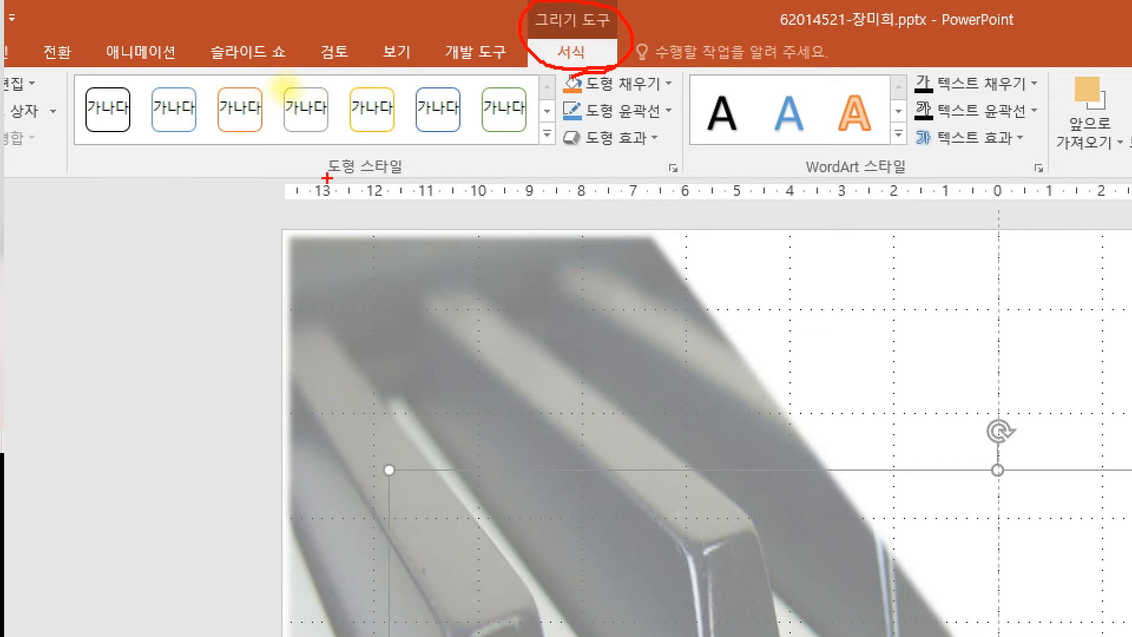
left_click_drag(320, 174, 406, 176)
left_click_drag(804, 182, 924, 177)
left_click_drag(322, 174, 416, 157)
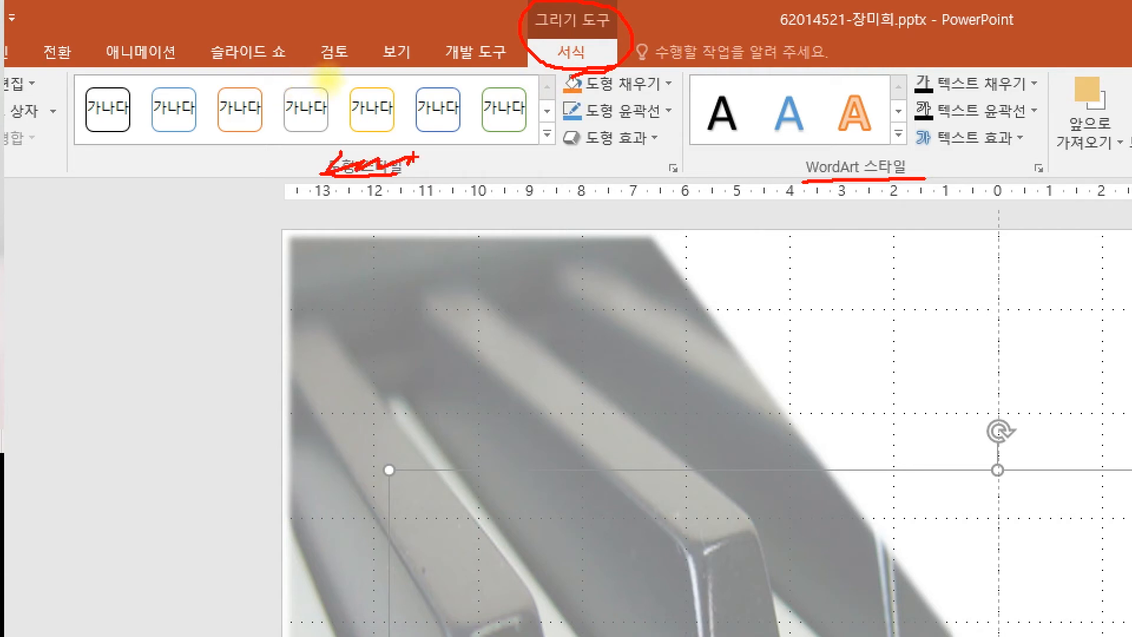
left_click_drag(411, 68, 342, 169)
left_click_drag(346, 69, 464, 160)
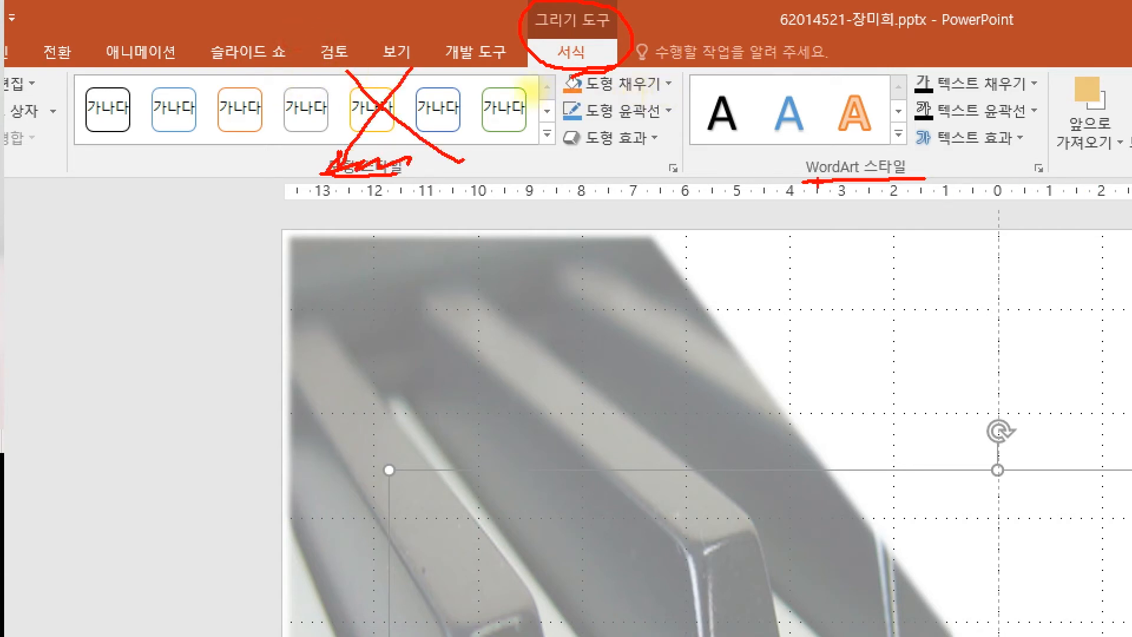
mouse_move(799, 177)
left_mouse_down()
mouse_move(882, 144)
mouse_move(937, 168)
mouse_move(922, 177)
left_mouse_up()
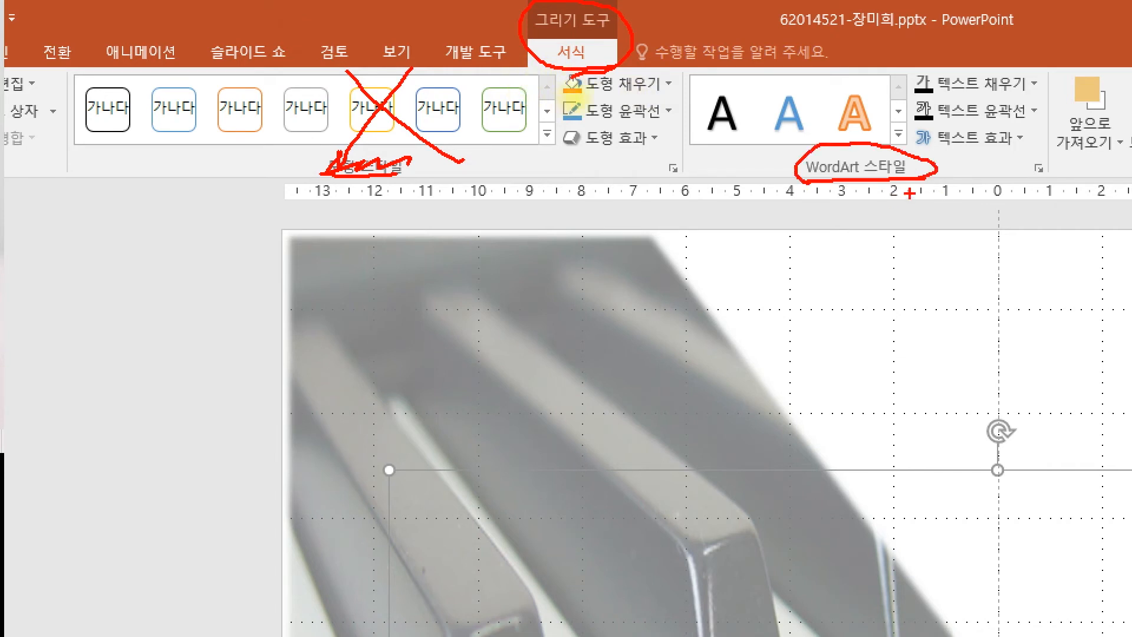
mouse_move(1029, 156)
left_mouse_down()
mouse_move(911, 159)
mouse_move(1032, 134)
mouse_move(1037, 155)
left_mouse_up()
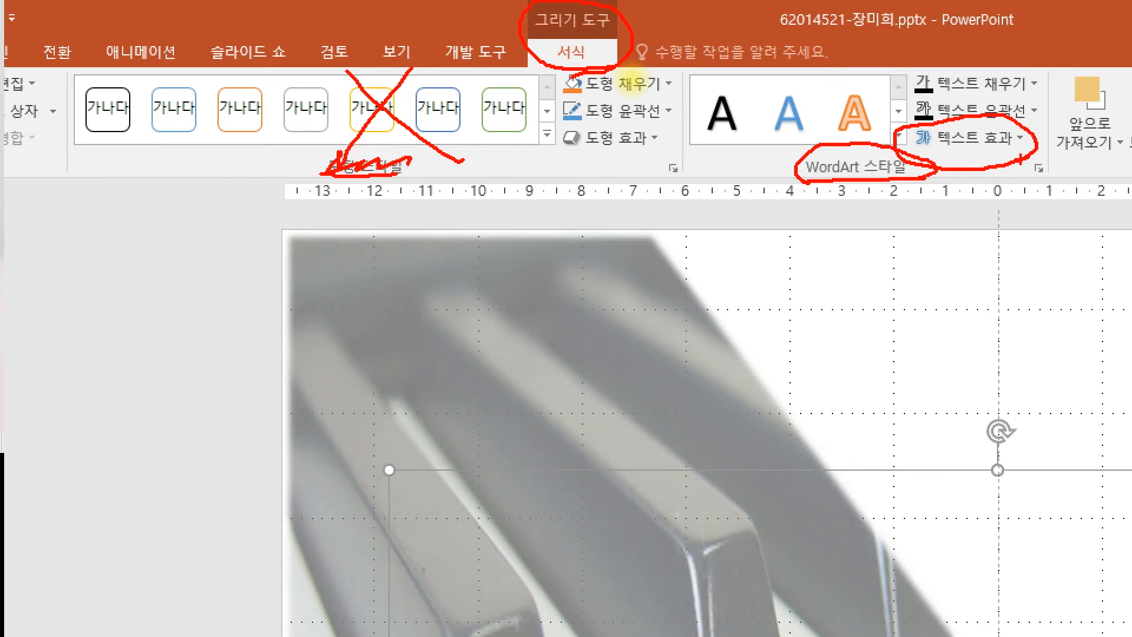
key("Escape")
- Apply the triangle (삼각형) text transform to the title and move its placeholder down about 0.7 cm
left_click(557, 82)
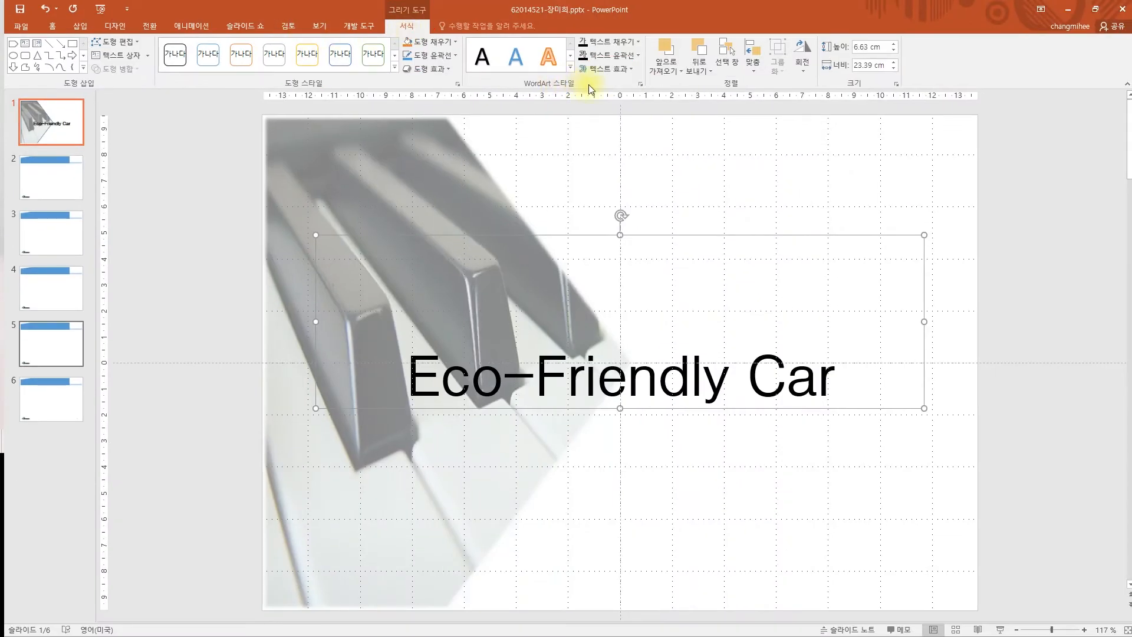
left_click(622, 69)
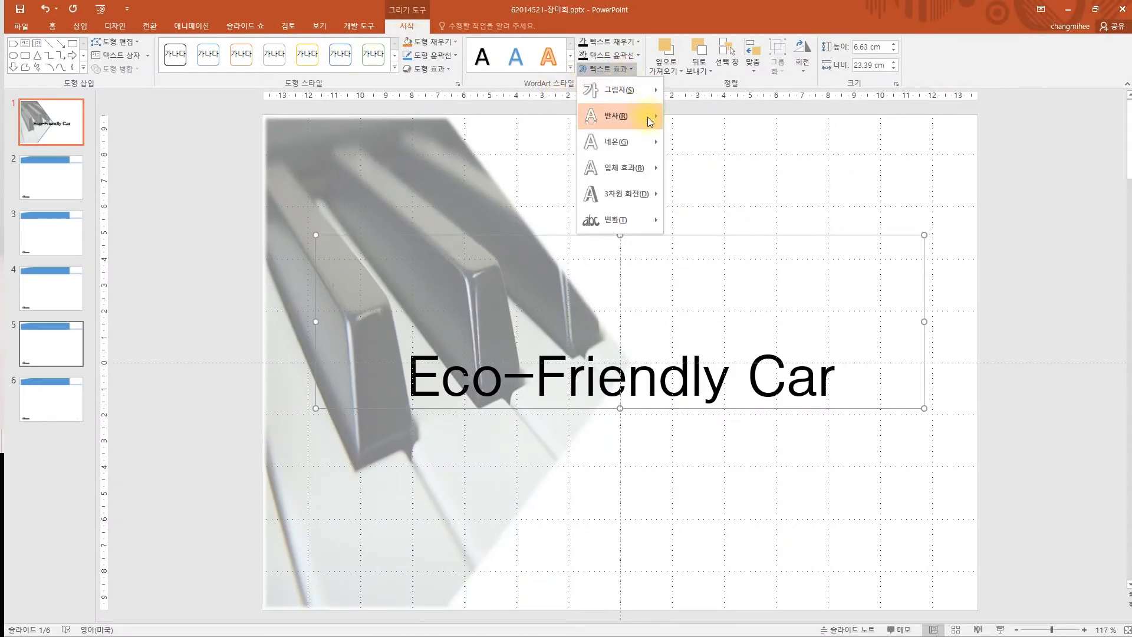
mouse_move(658, 224)
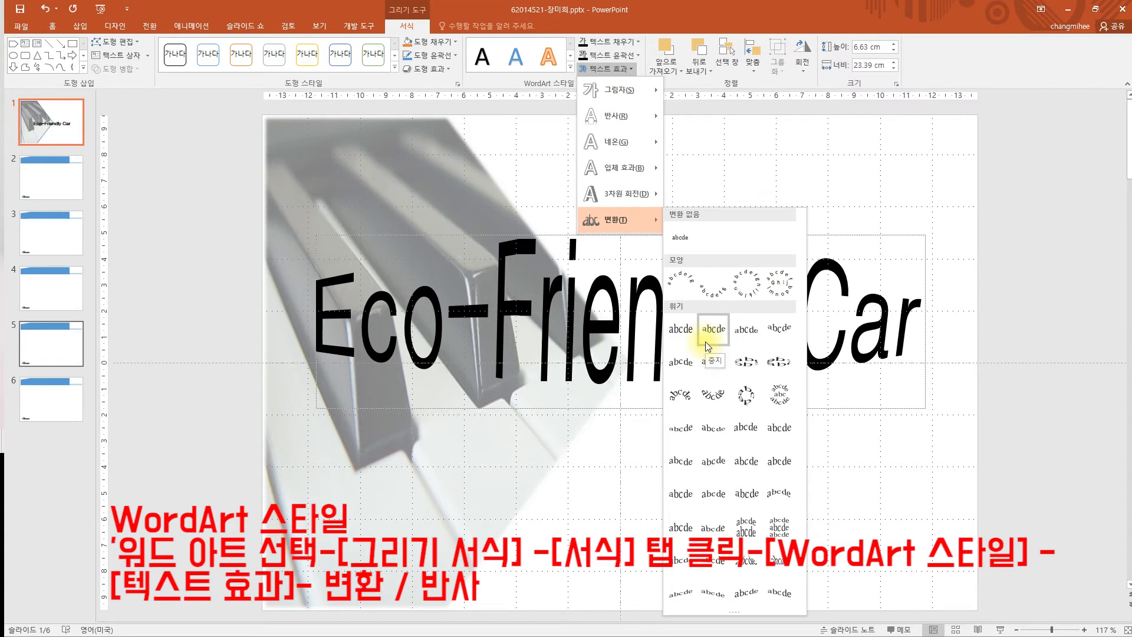
left_click(746, 338)
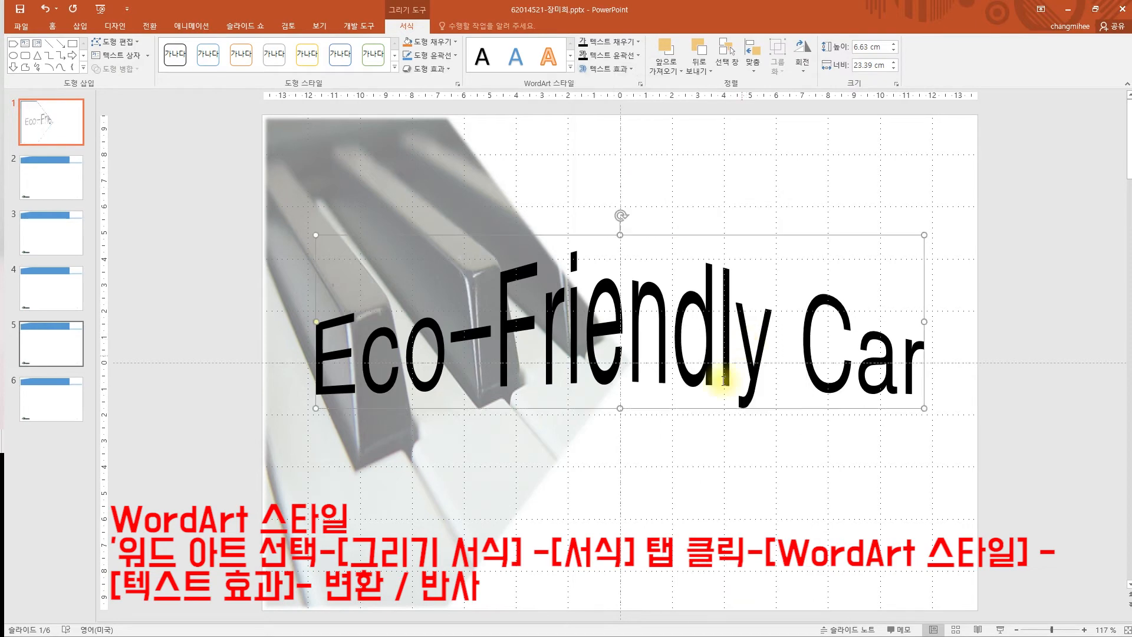
left_click_drag(694, 407, 691, 426)
- Check the text reflection requirement in the exam slide show and open the reflection presets for the WordArt title
key("alt+Tab")
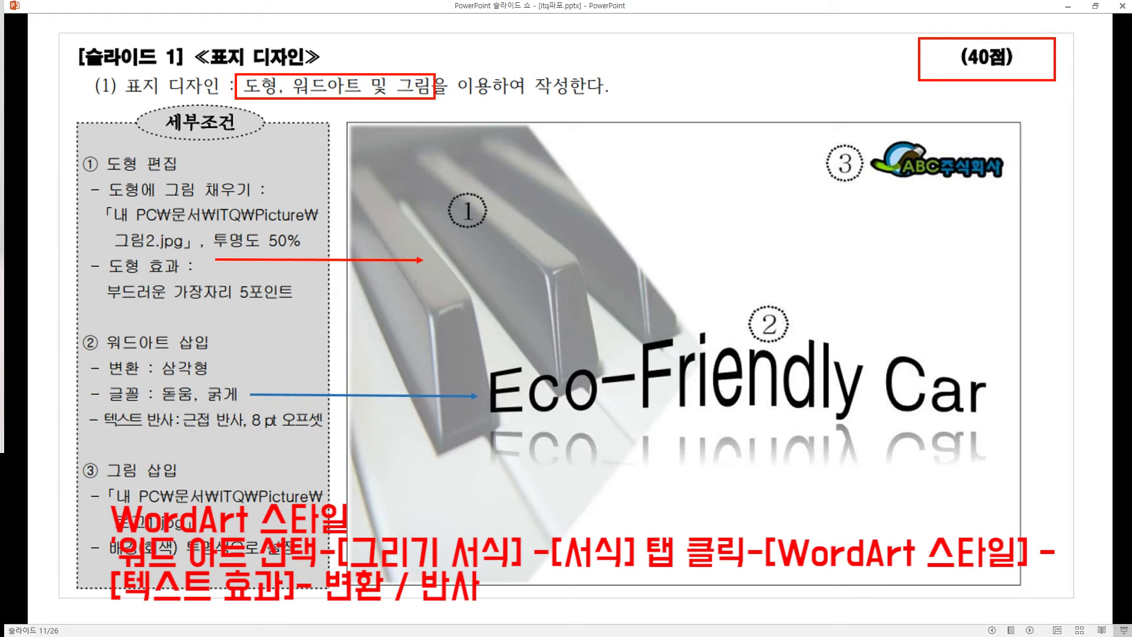
key("alt+Tab")
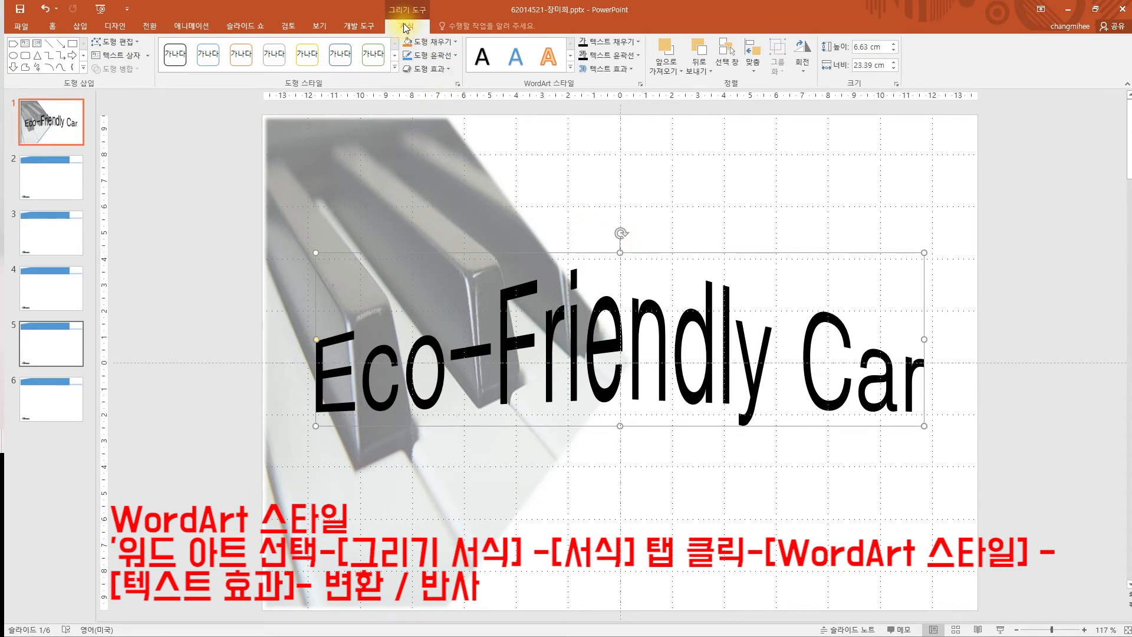
left_click(607, 68)
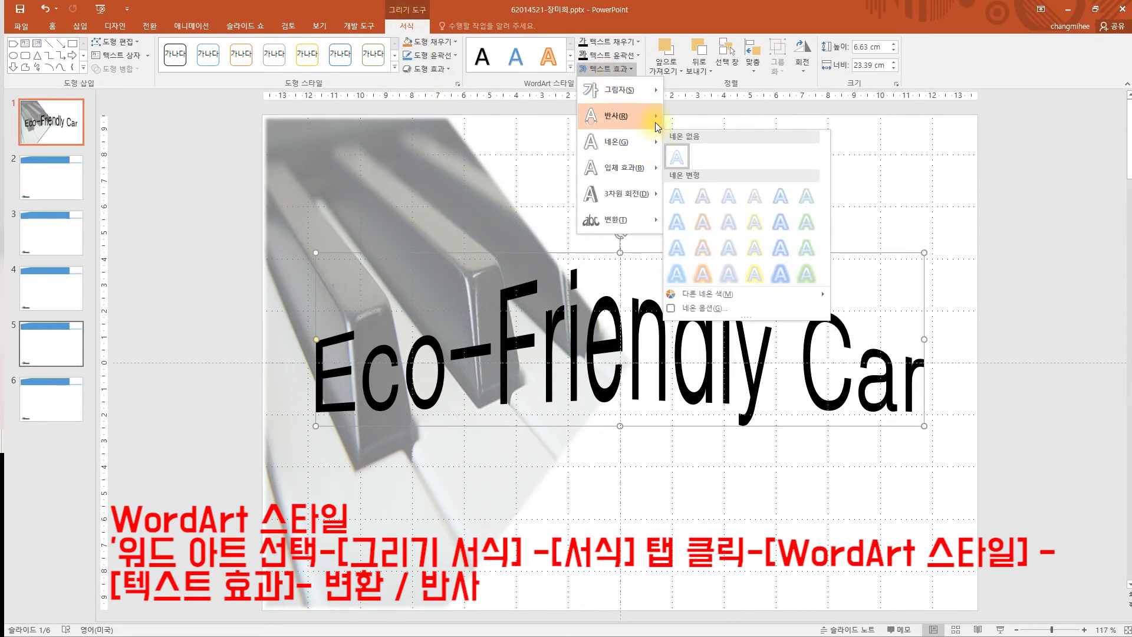
mouse_move(655, 122)
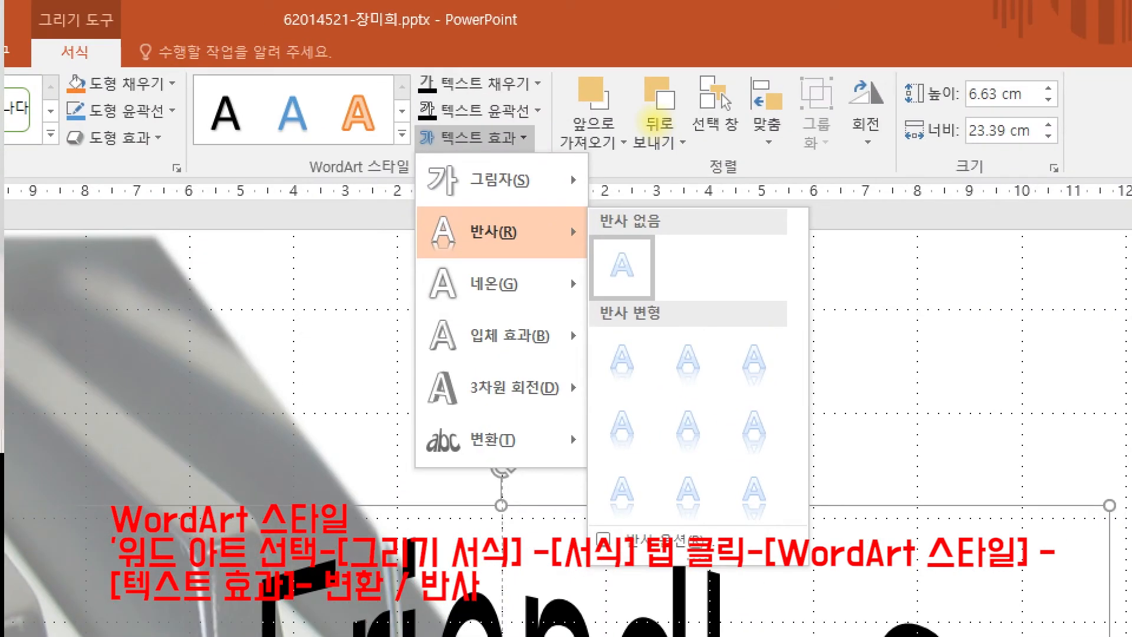
left_click(655, 121)
left_click_drag(44, 61, 108, 64)
mouse_move(308, 176)
left_mouse_down()
mouse_move(409, 181)
mouse_move(542, 151)
left_mouse_up()
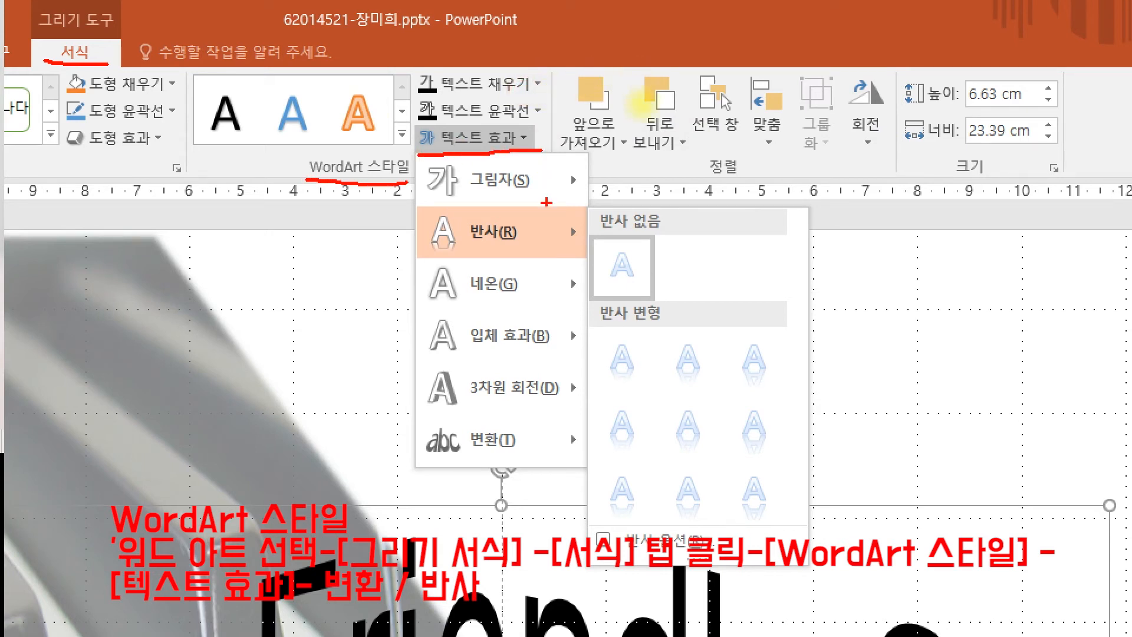
left_click_drag(424, 260, 534, 259)
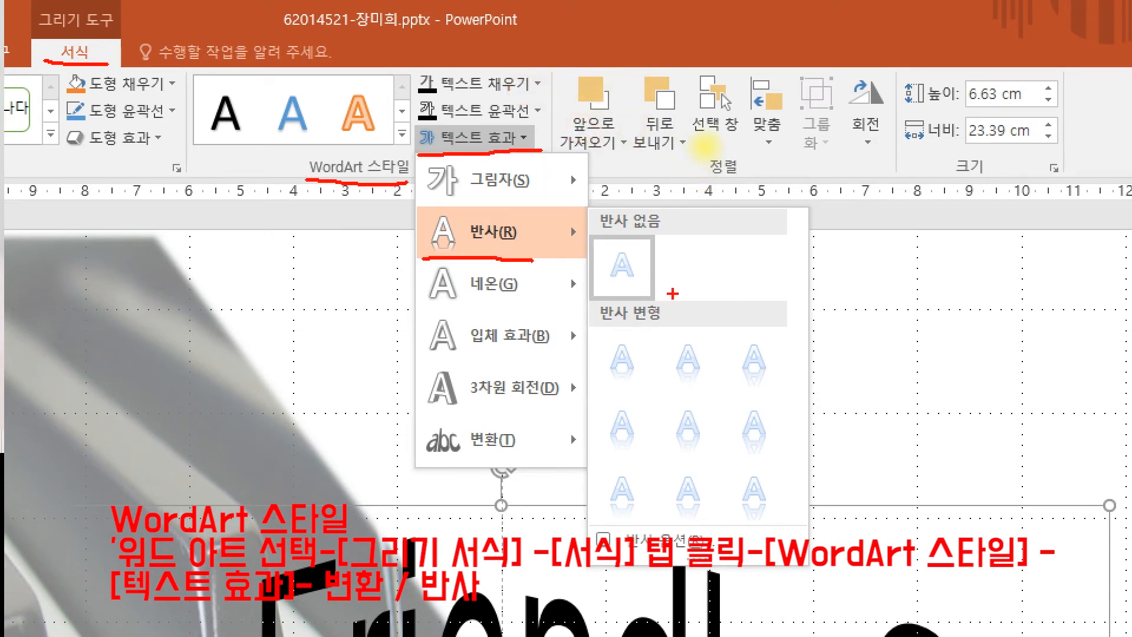
mouse_move(652, 293)
left_mouse_down()
mouse_move(581, 315)
mouse_move(655, 328)
mouse_move(634, 286)
left_mouse_up()
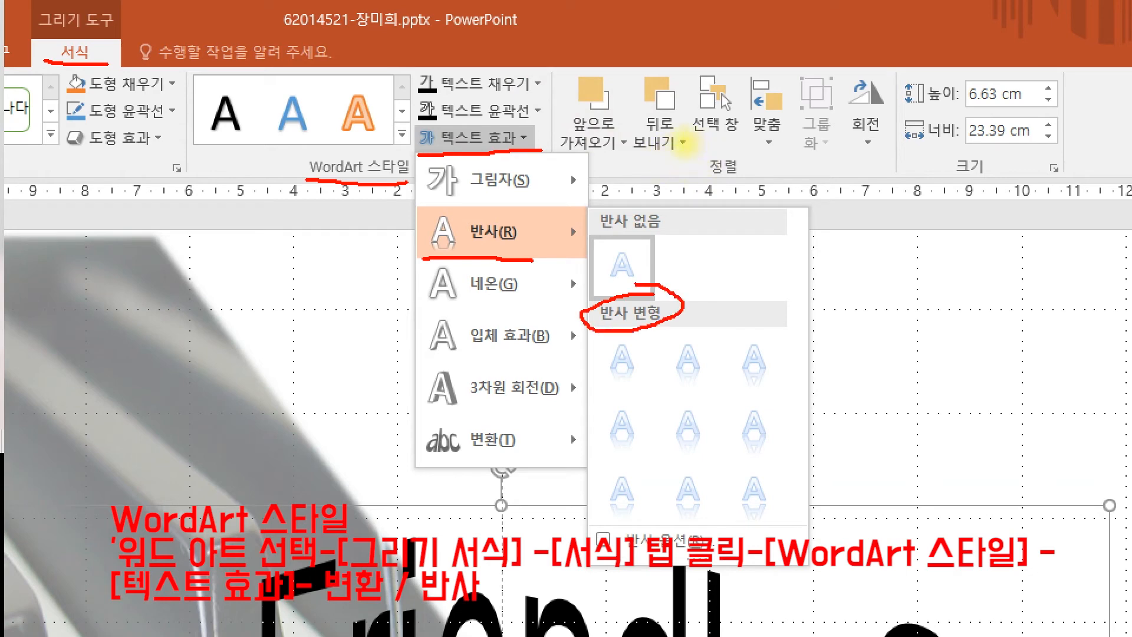
mouse_move(593, 354)
left_mouse_down()
mouse_move(567, 463)
mouse_move(611, 519)
left_mouse_up()
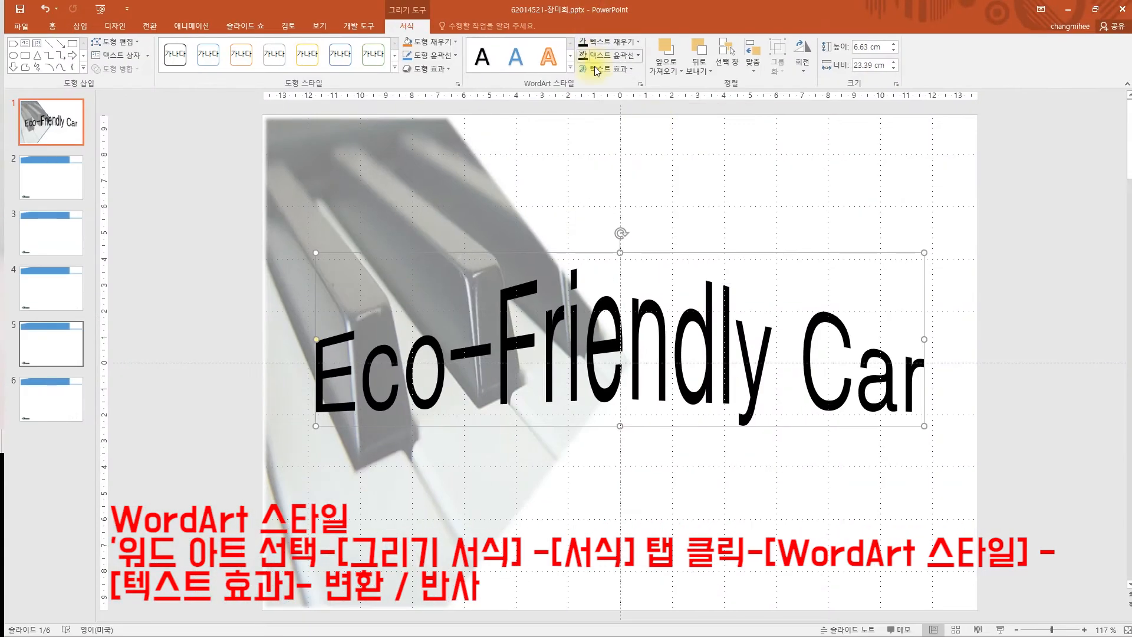
- Apply the close reflection with 8 pt offset (근접 반사, 8 pt 오프셋) to the WordArt title text
left_click(476, 137)
left_click(621, 69)
mouse_move(635, 112)
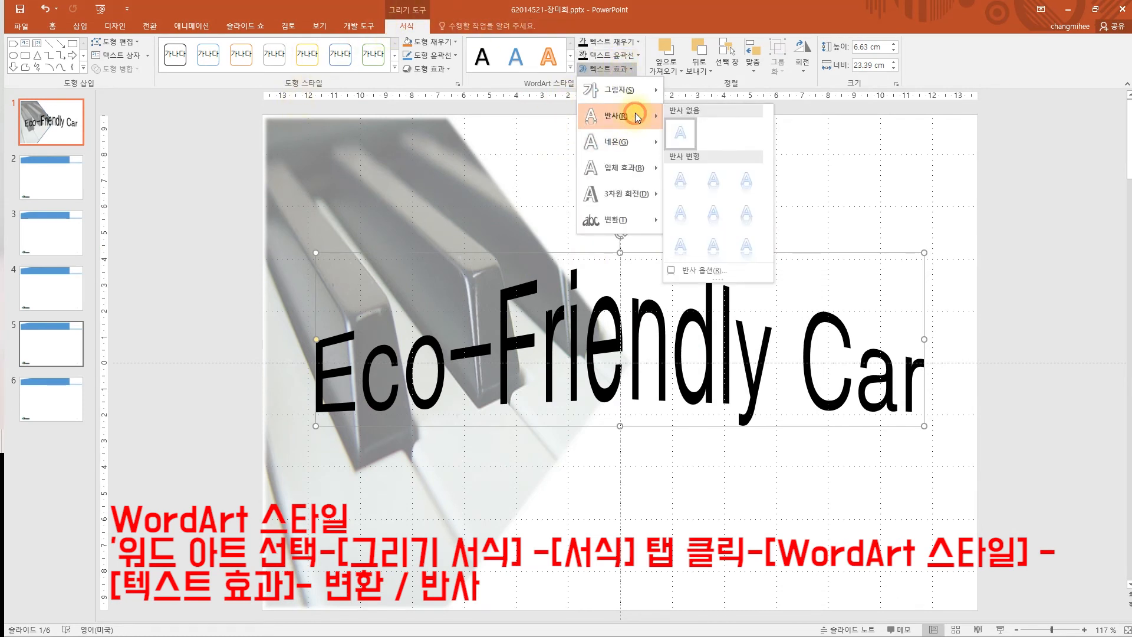
left_click(681, 253)
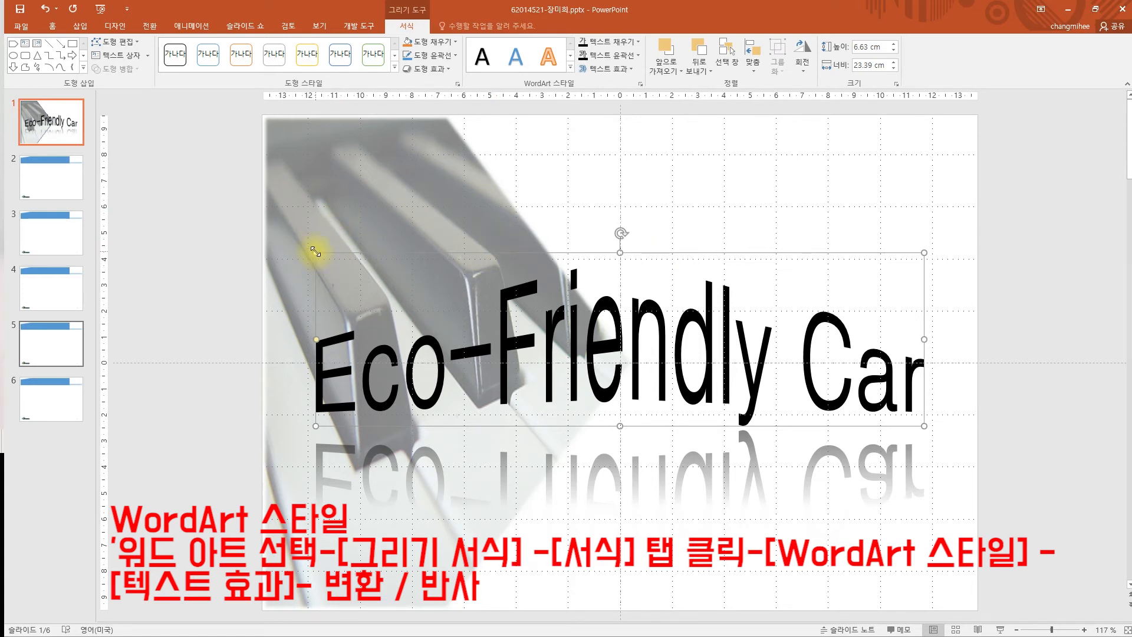
- Resize the WordArt title to 5.06 cm high by 21.67 cm wide and move it about 1 cm down and 0.5 cm left
left_click_drag(315, 253, 360, 293)
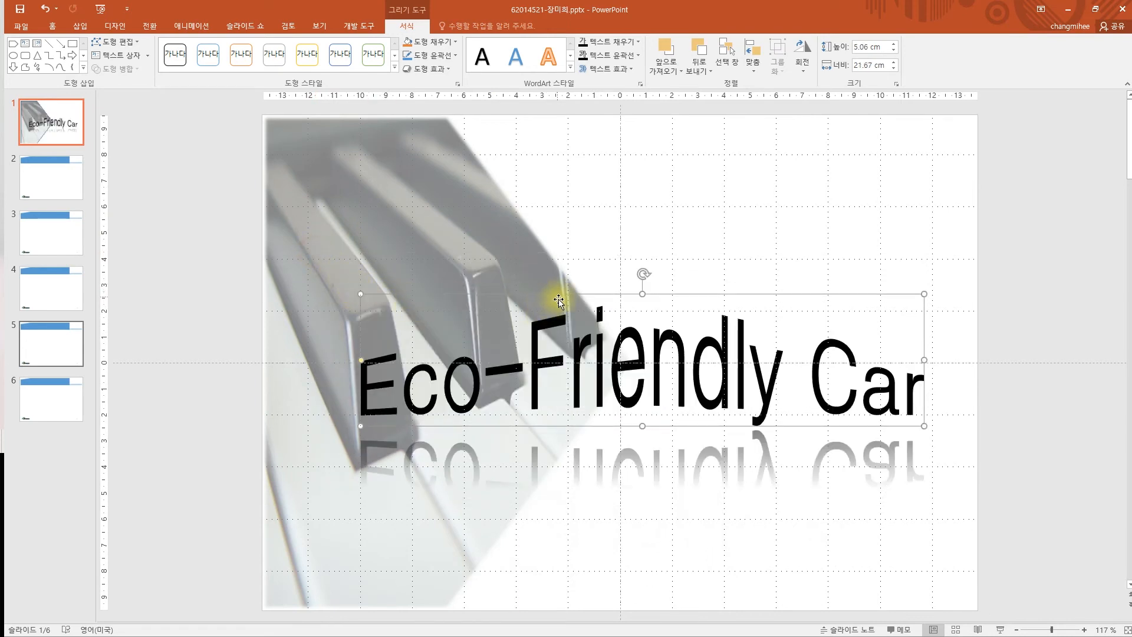
left_click_drag(556, 293, 549, 324)
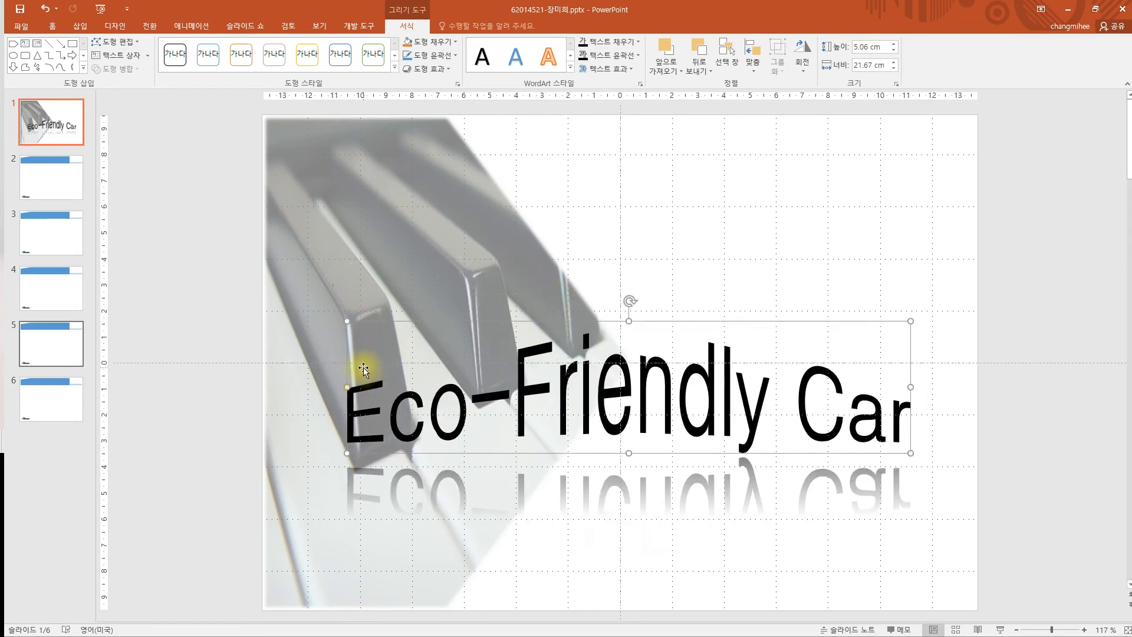
- Adjust the title's triangle warp slightly so that the outer letters are shorter
left_click_drag(348, 389, 348, 398)
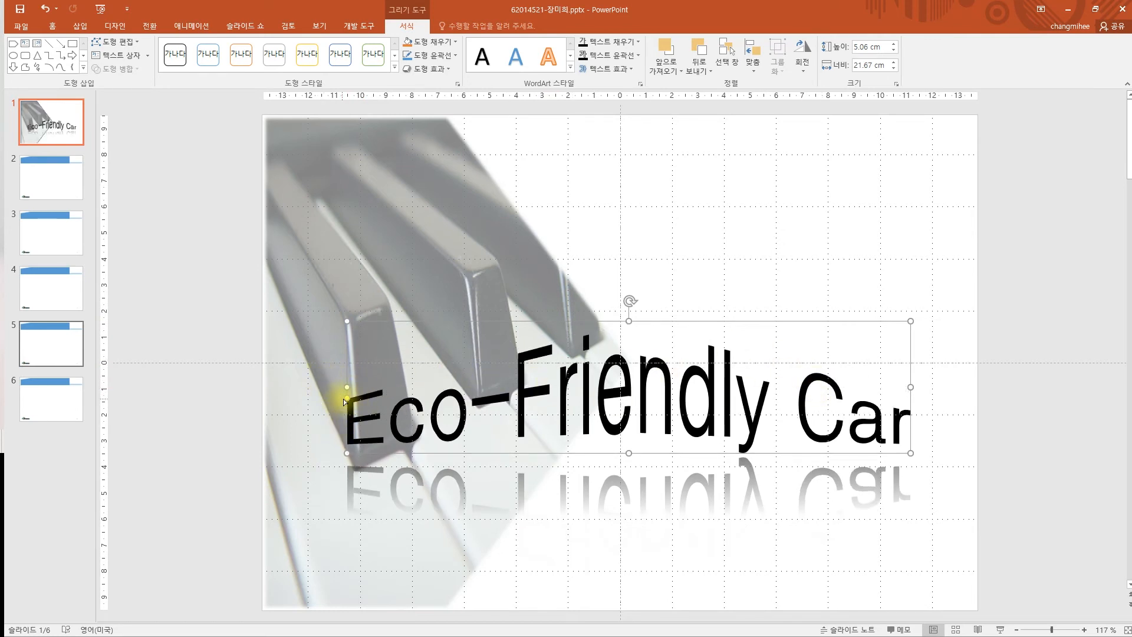
left_click_drag(347, 398, 350, 398)
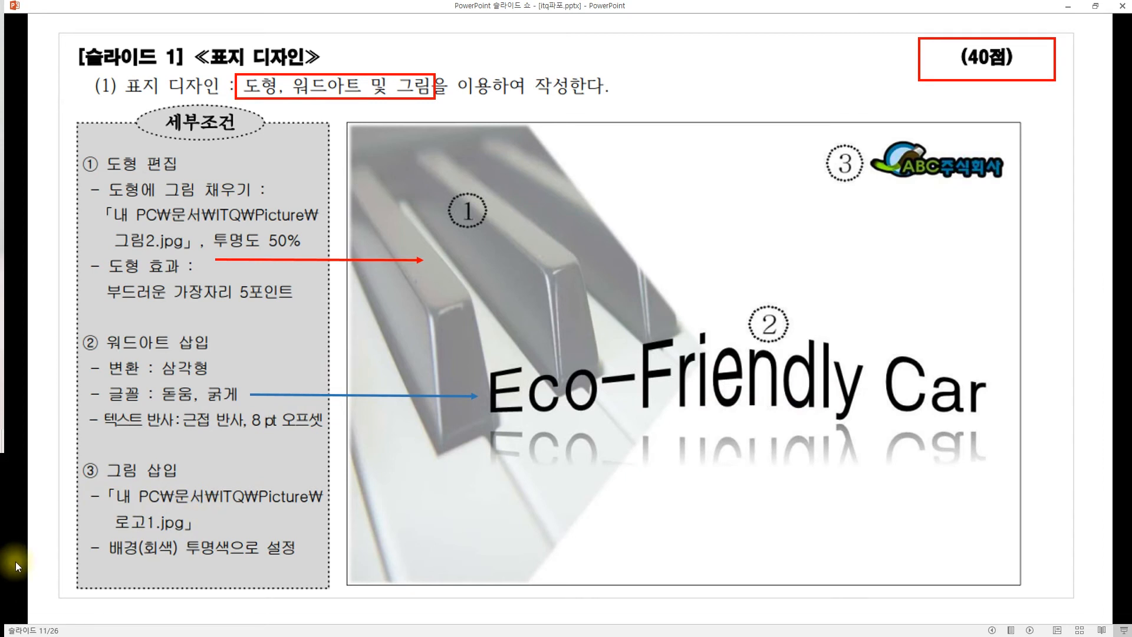
- Review the logo picture requirement in the exam slide show, return to the presentation and deselect the title
left_click(125, 575)
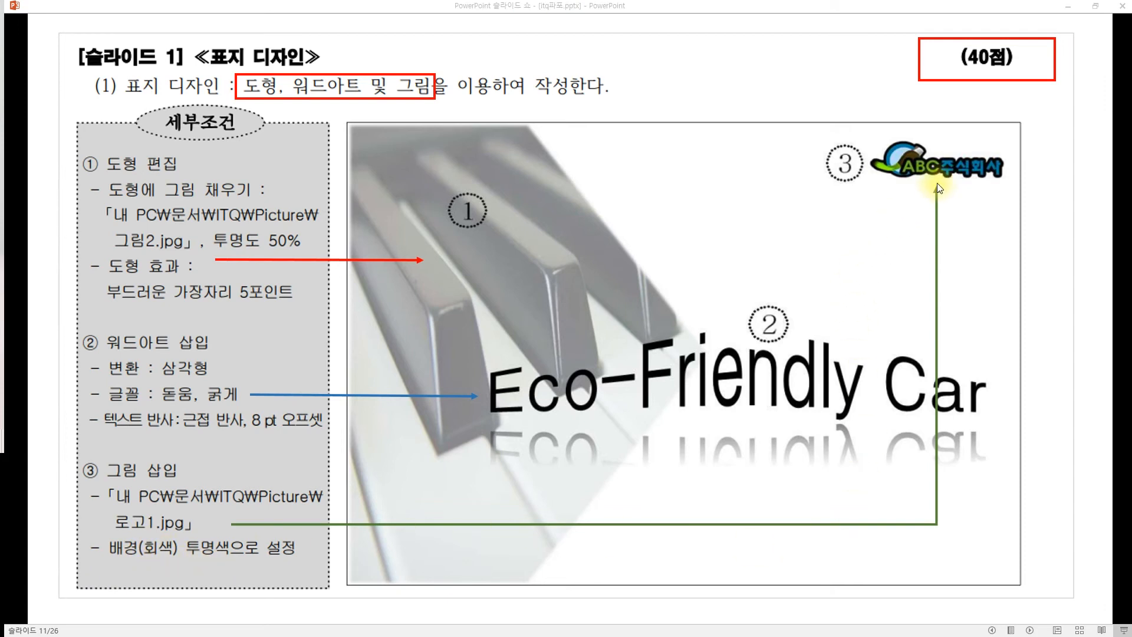
left_click(673, 197)
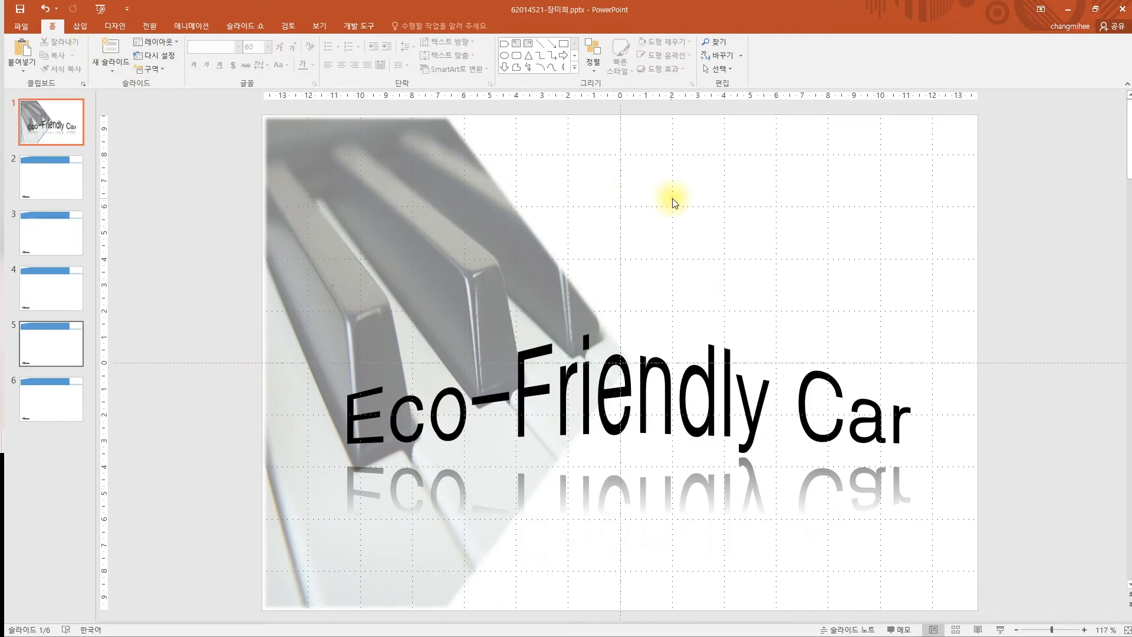
- Insert the picture 로고1.jpg from the Documents folder's ITQ\Picture subfolder onto slide 1
left_click(82, 29)
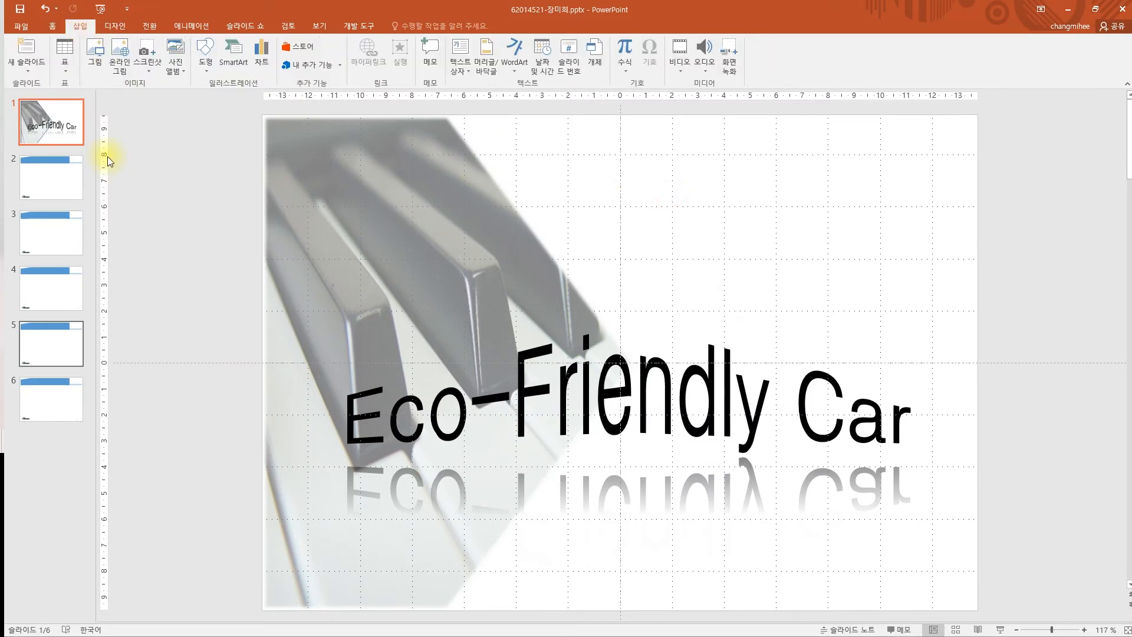
left_click(92, 51)
left_click_drag(203, 12, 376, 89)
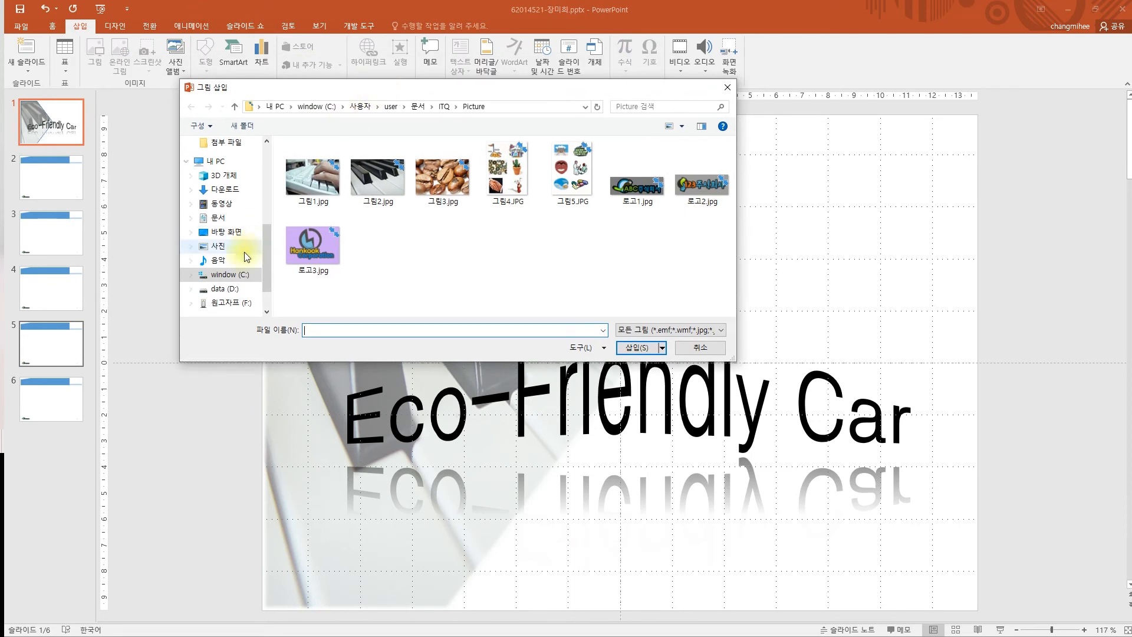
left_click(219, 218)
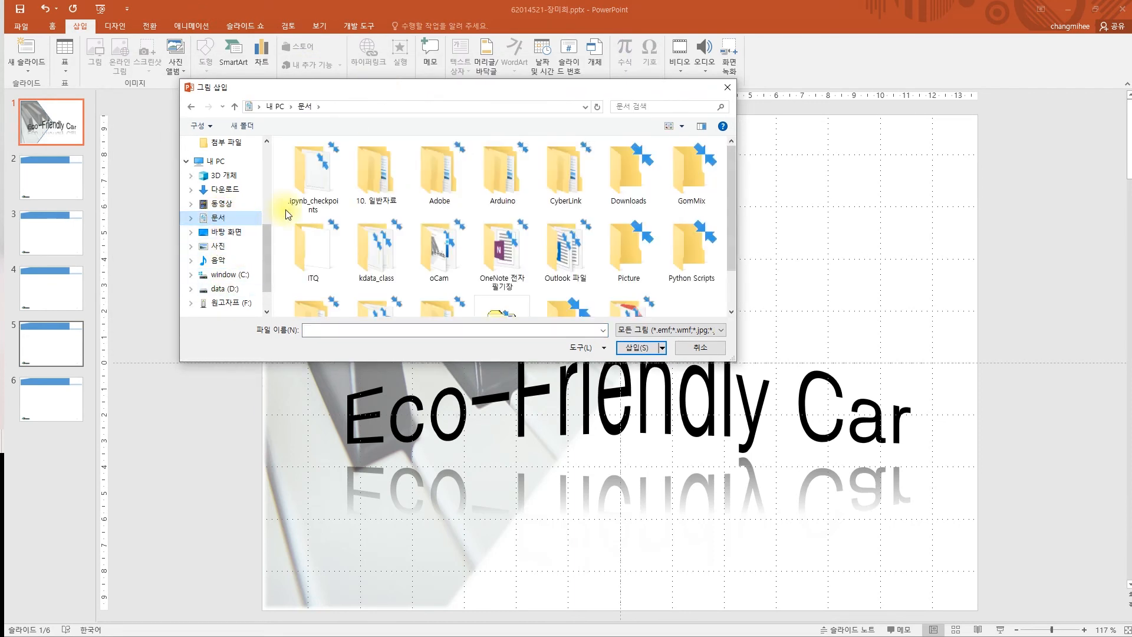
double_click(311, 249)
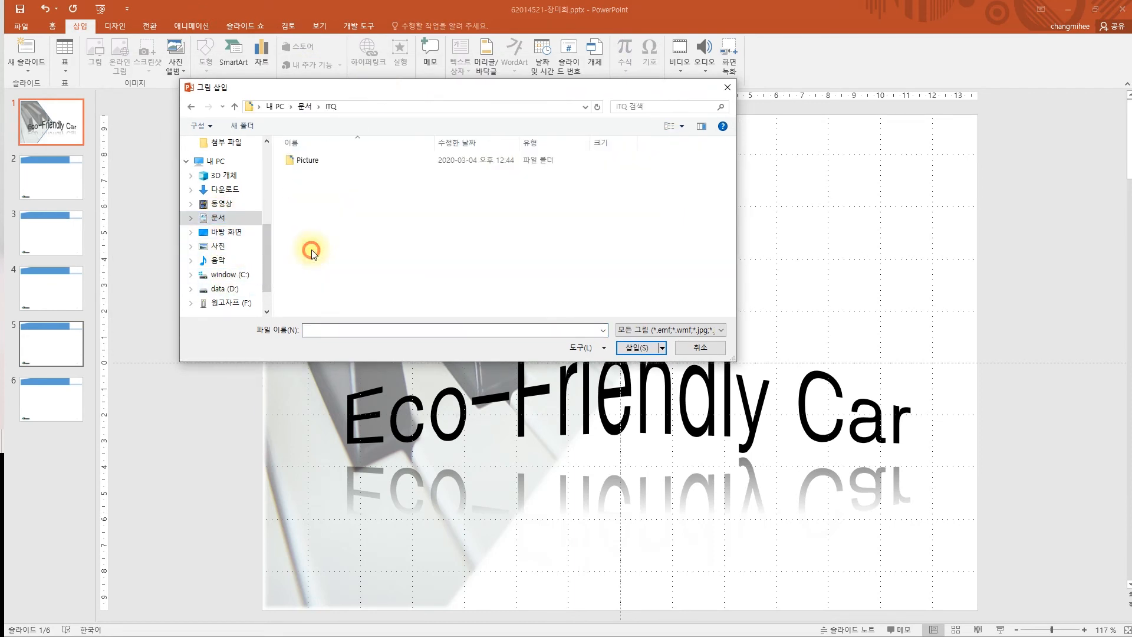
double_click(289, 157)
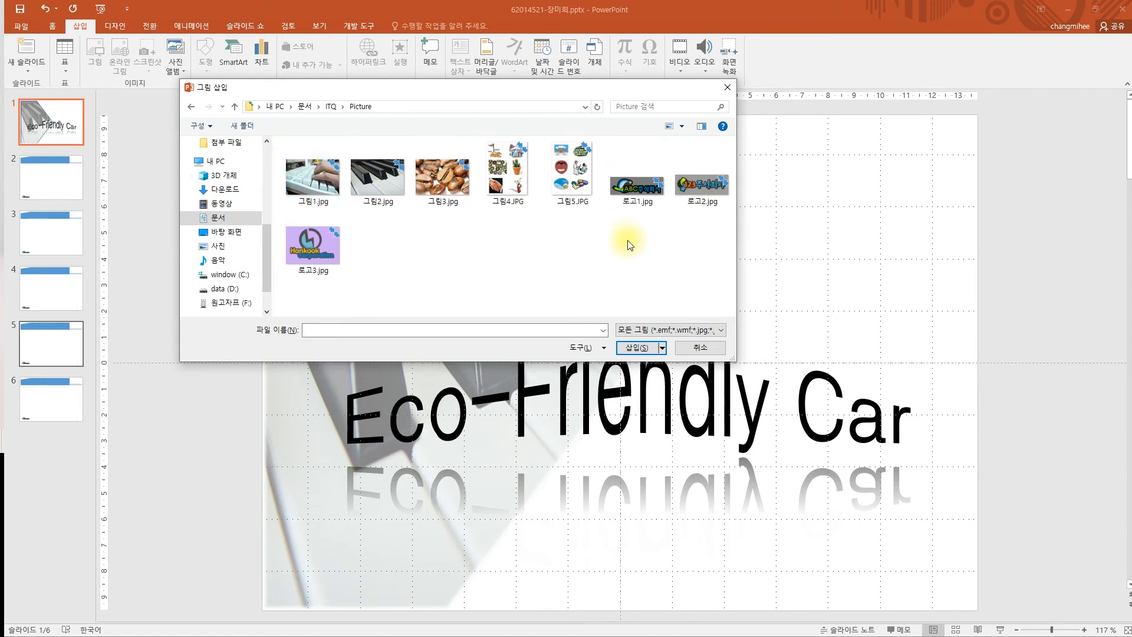
double_click(639, 189)
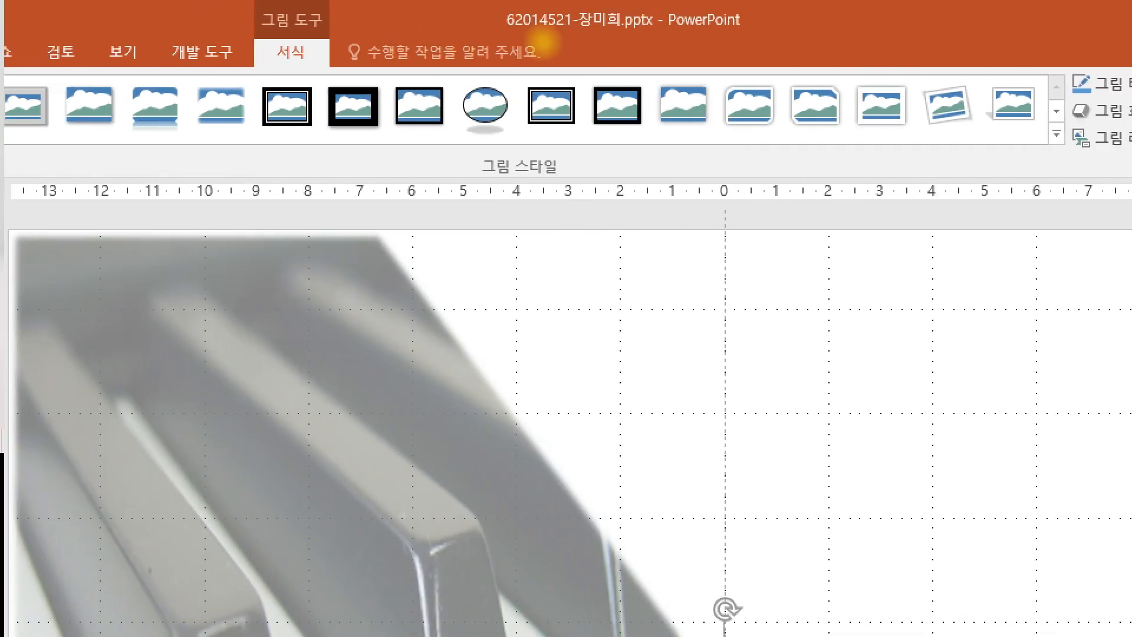
- Make the logo picture's gray background transparent with Set Transparent Color (투명한 색 설정)
mouse_move(326, 76)
left_mouse_down()
mouse_move(255, 37)
mouse_move(304, 59)
left_mouse_up()
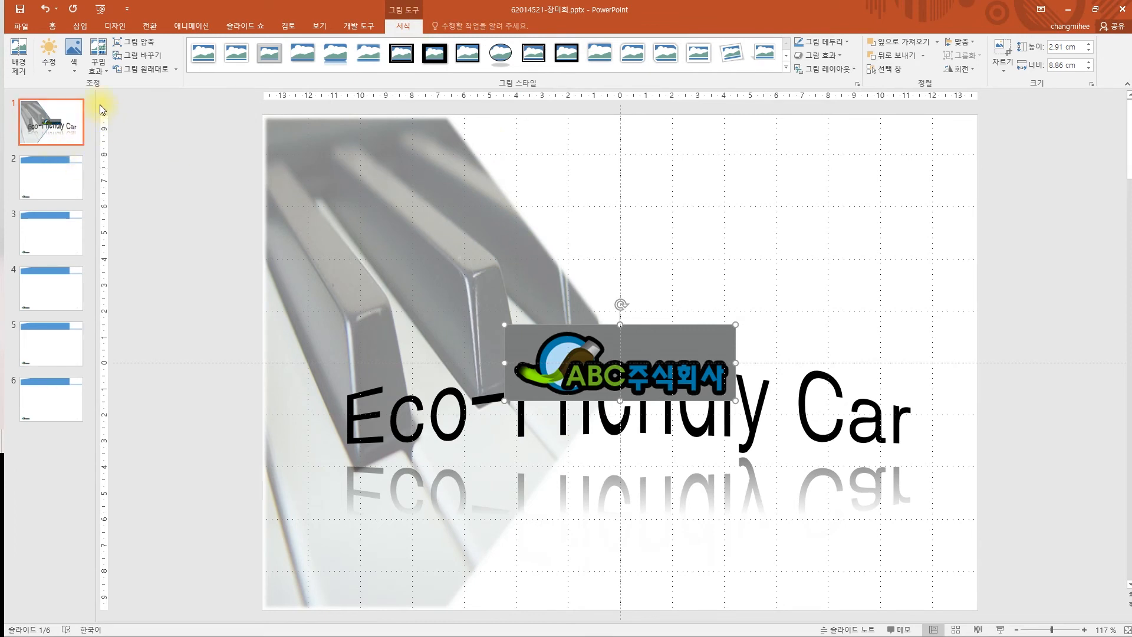
key("ctrl+z")
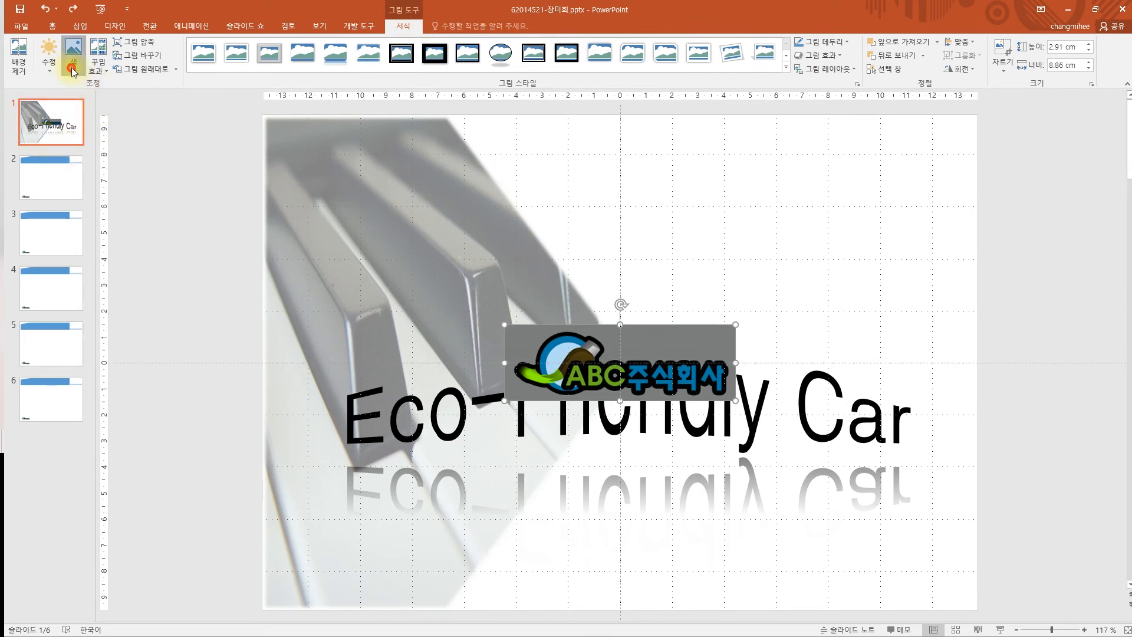
left_click(74, 68)
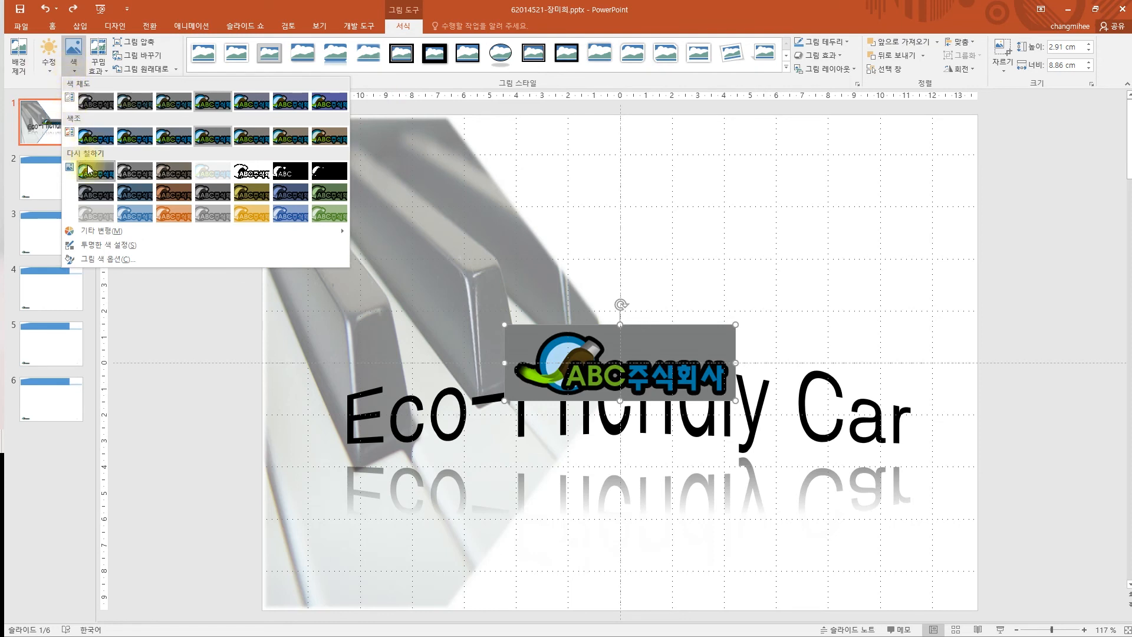
left_click(130, 246)
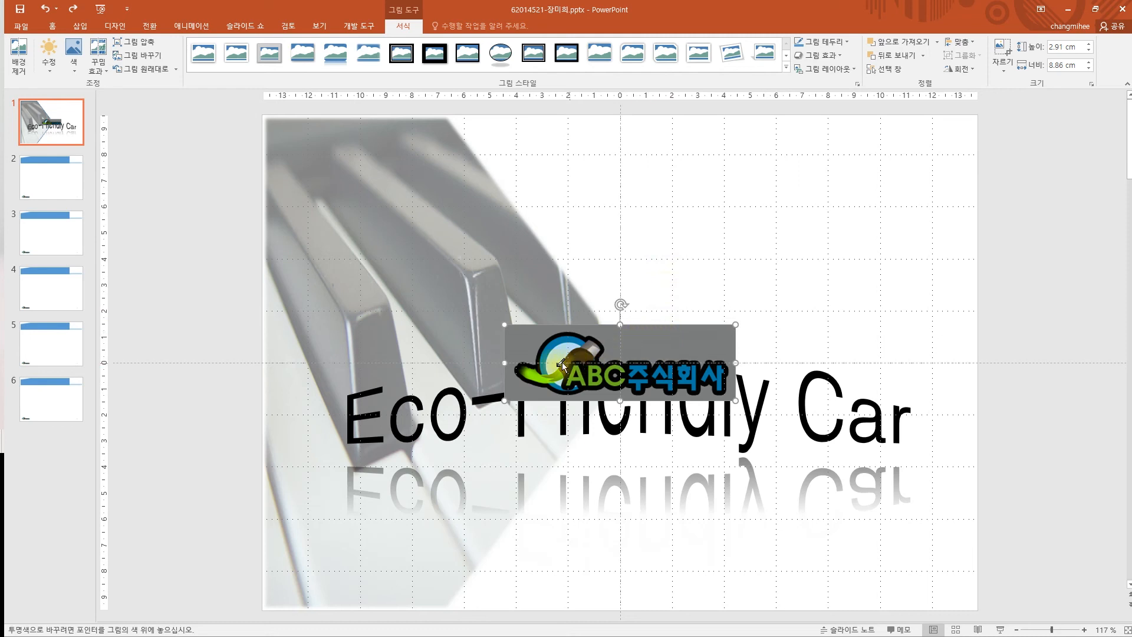
left_click(665, 337)
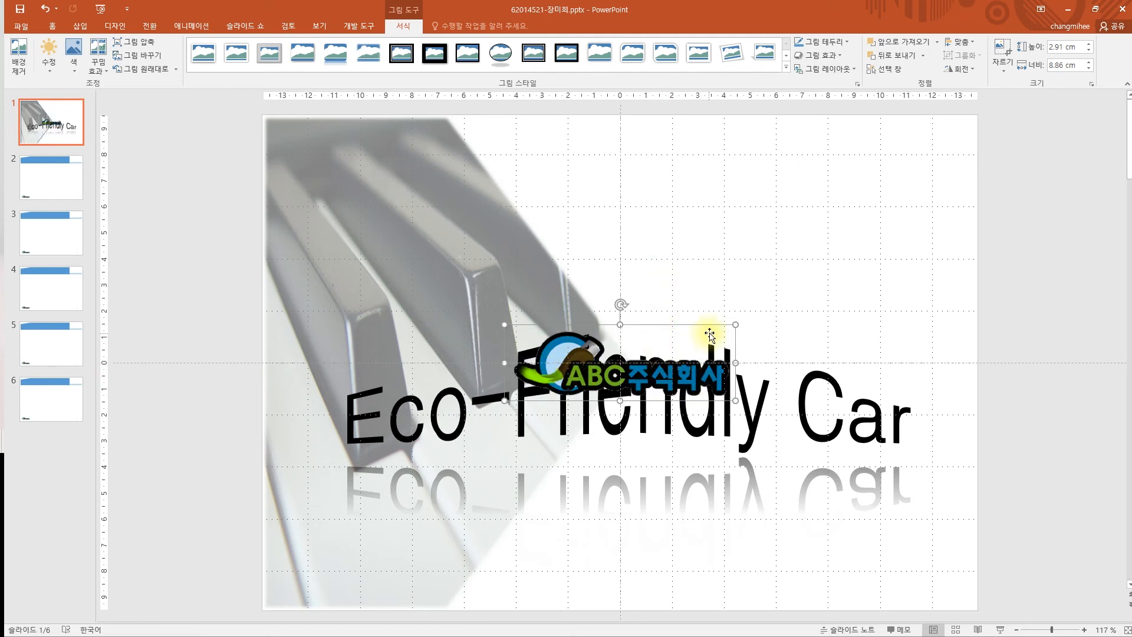
- Shrink the logo slightly, place it in the slide's upper-right corner, and compare the cover with the exam slide show
left_click(733, 326)
left_click_drag(634, 381, 897, 174)
left_click(687, 238)
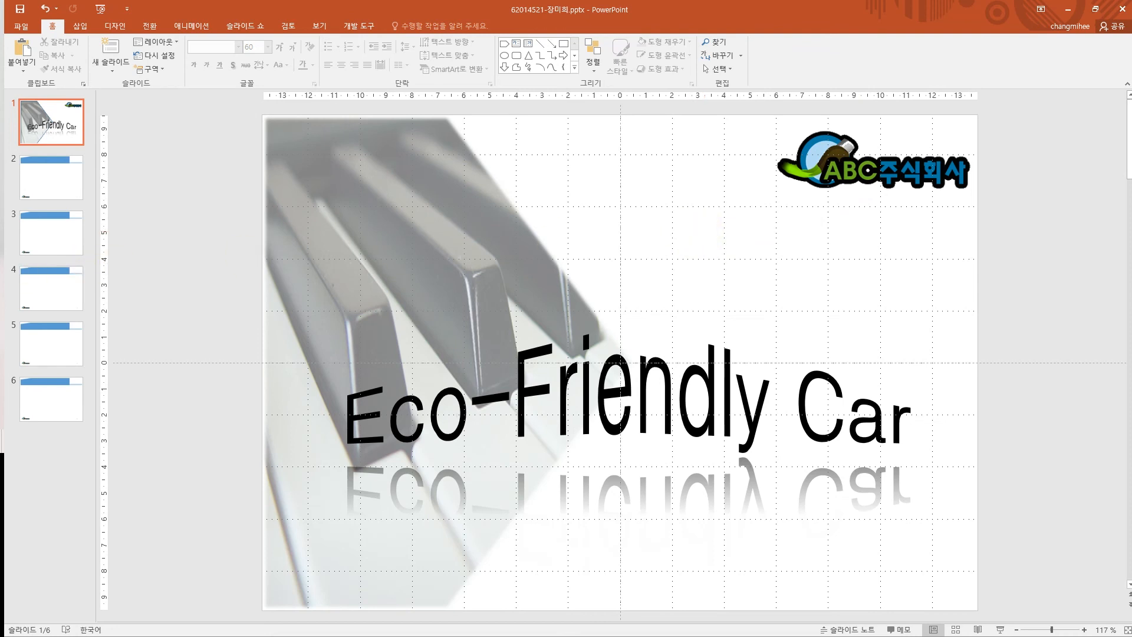
key("alt+Tab")
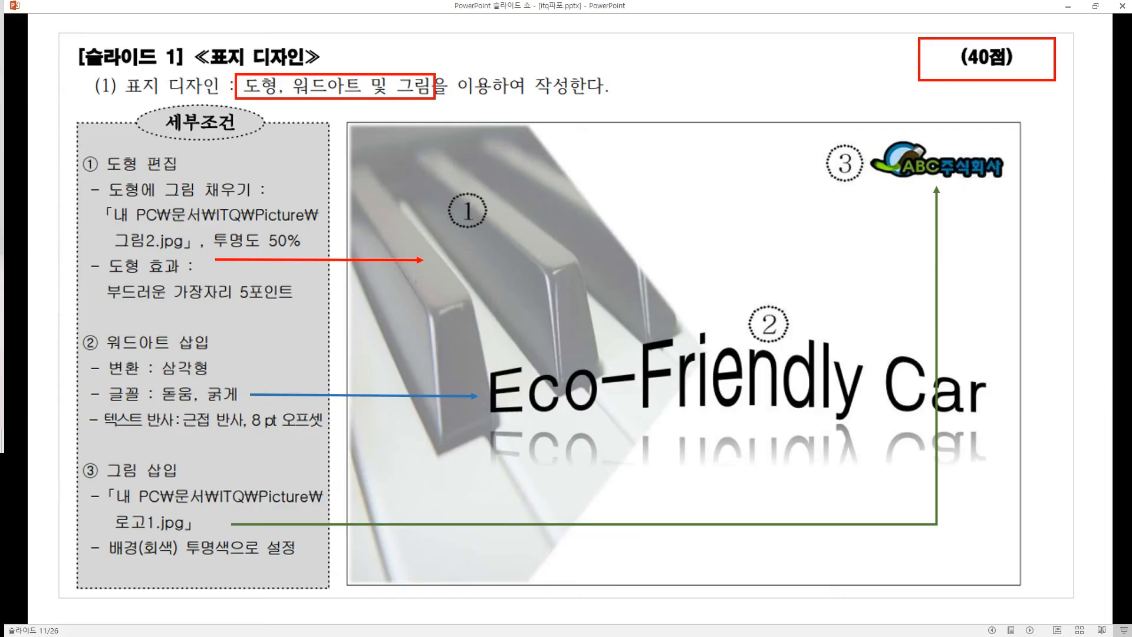